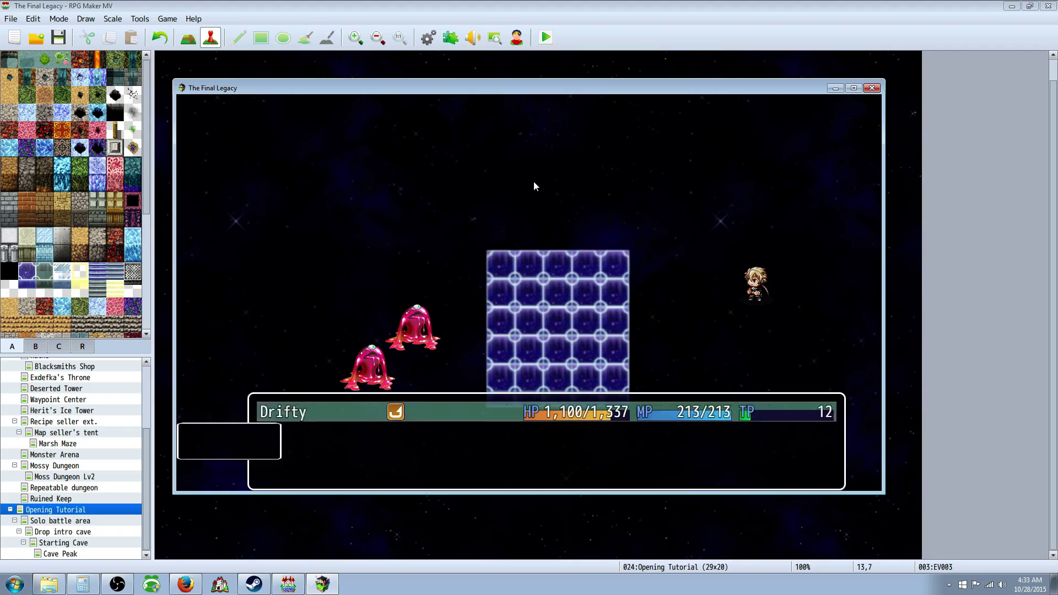
Play through the slime encounters in the playtest and run away from the ice slime battle
{"action": "key", "text": "Down"}
{"action": "key", "text": "Return"}
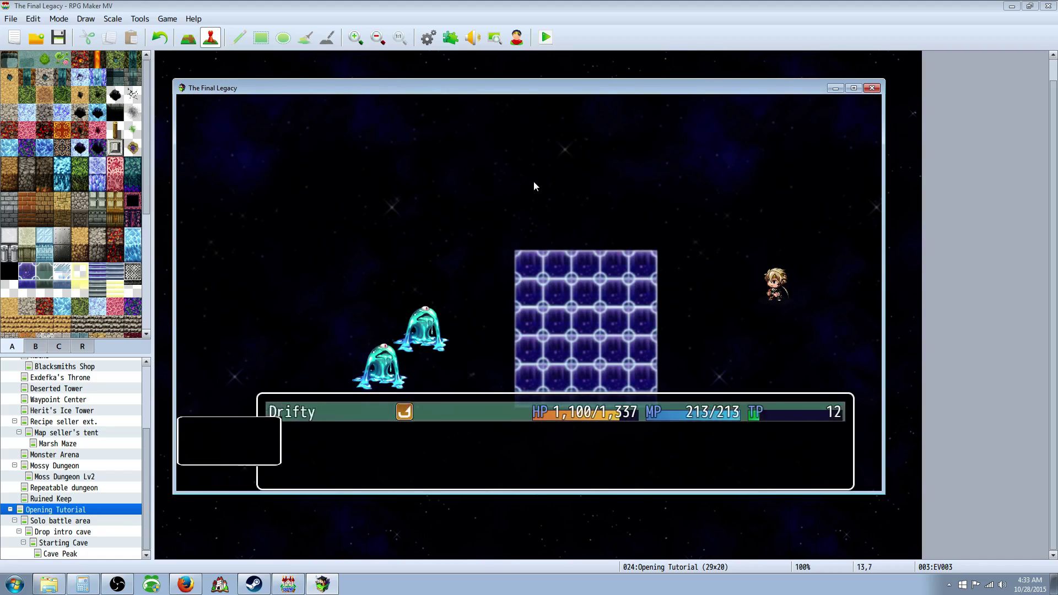
{"action": "key", "text": "Down"}
{"action": "key", "text": "Return"}
{"action": "key", "text": "Return"}
{"action": "key", "text": "Return"}
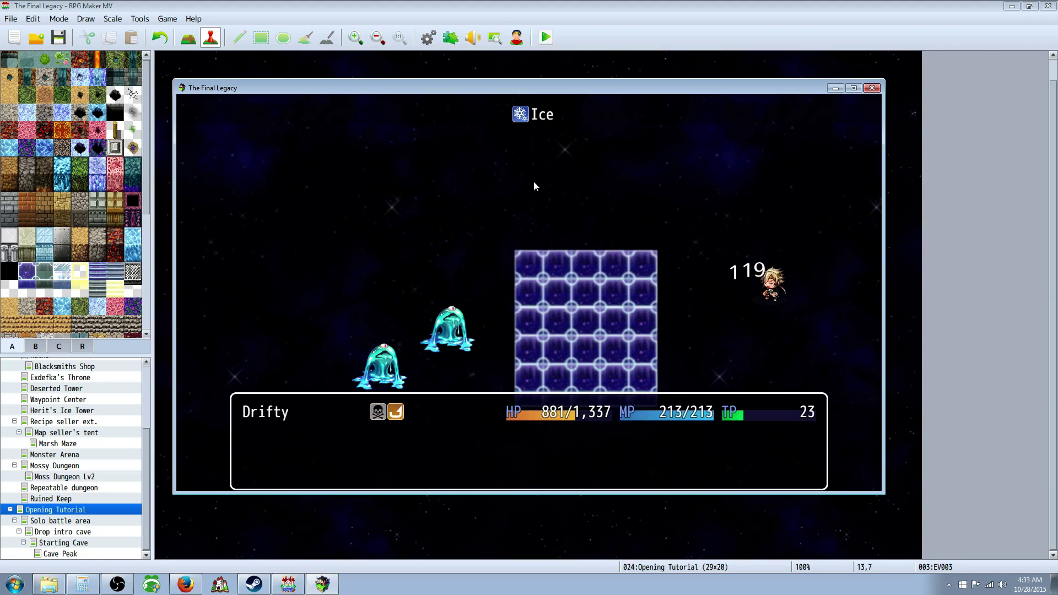
{"action": "key", "text": "Down"}
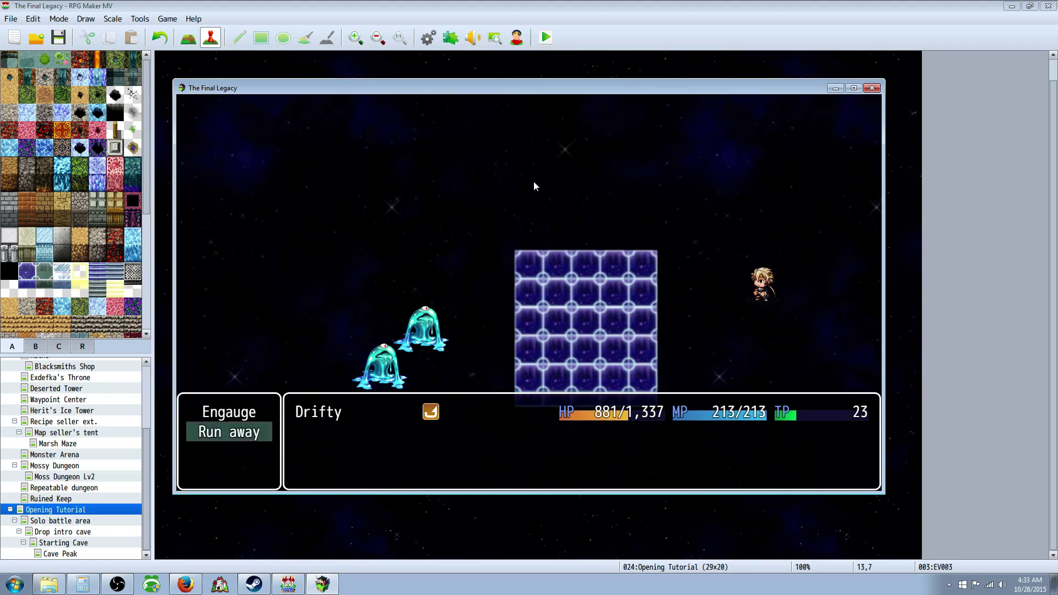
{"action": "key", "text": "Return"}
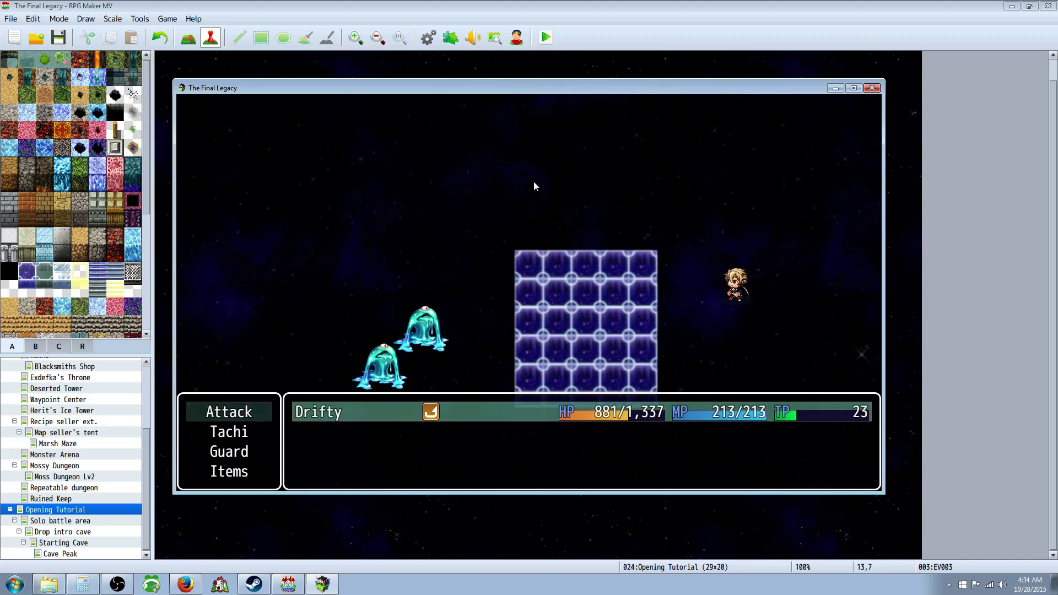
Test the Steal skill from the Tachi skills on the ice slimes in battle
{"action": "key", "text": "Down"}
{"action": "key", "text": "Return"}
{"action": "key", "text": "Down"}
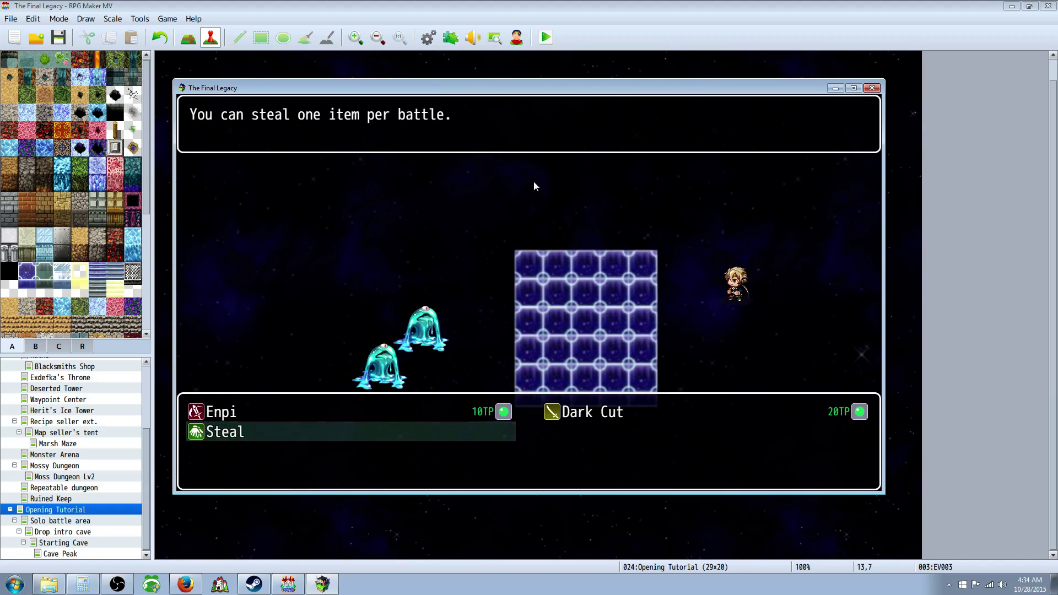
{"action": "key", "text": "Return"}
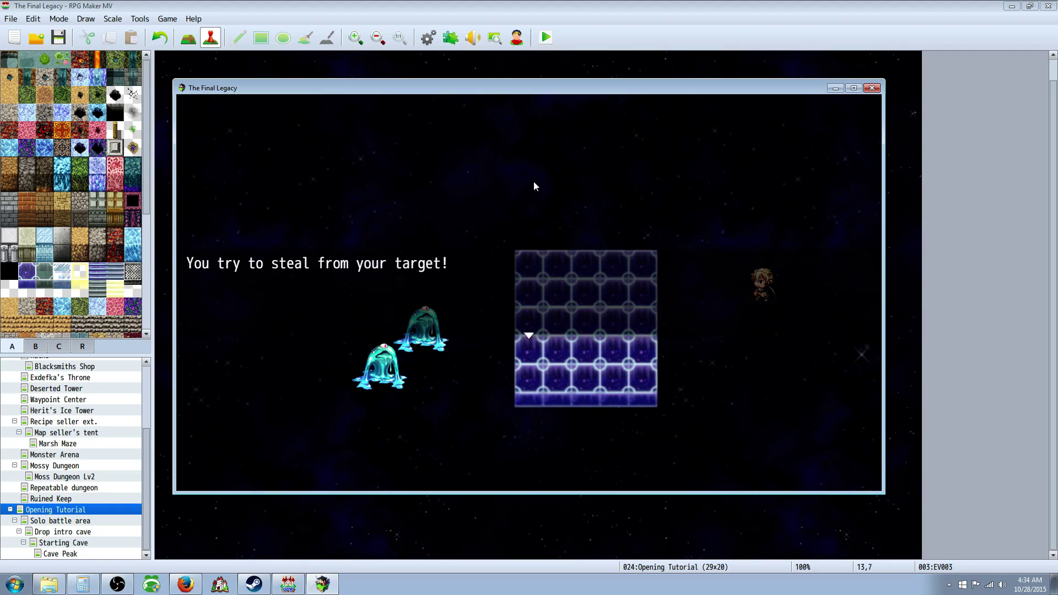
{"action": "key", "text": "Return"}
{"action": "key", "text": "Return"}
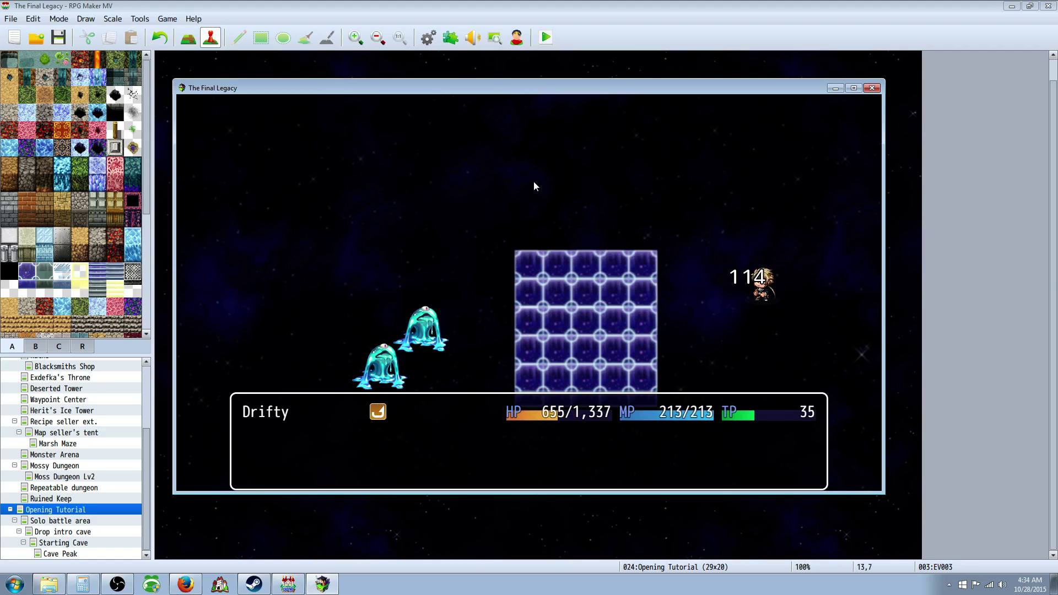
Finish trying the battle commands and close the playtest of the game
{"action": "key", "text": "Down"}
{"action": "key", "text": "Return"}
{"action": "key", "text": "Return"}
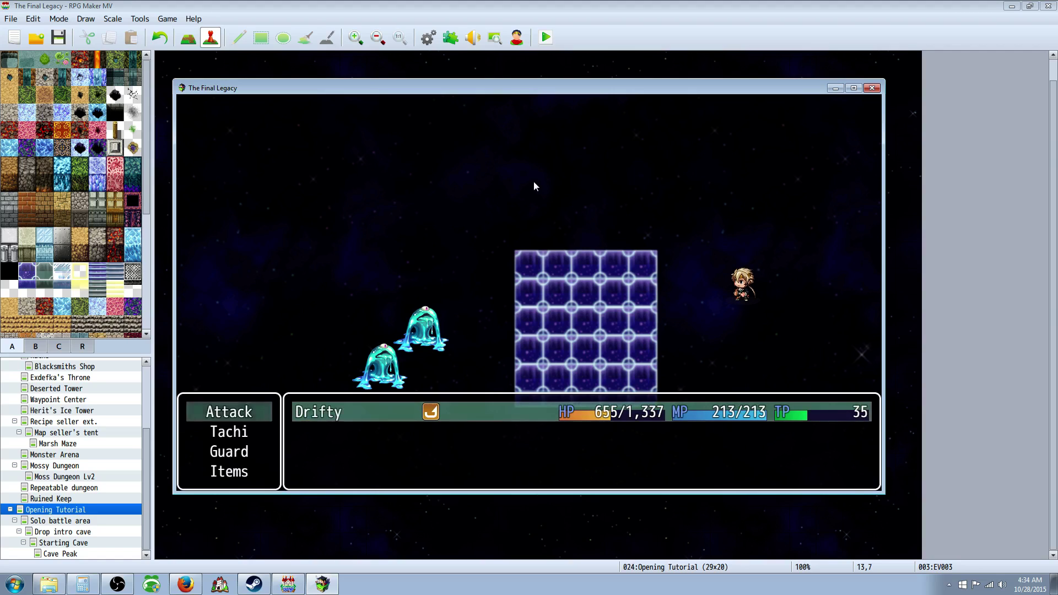
{"action": "left_click", "coordinate": [868, 88]}
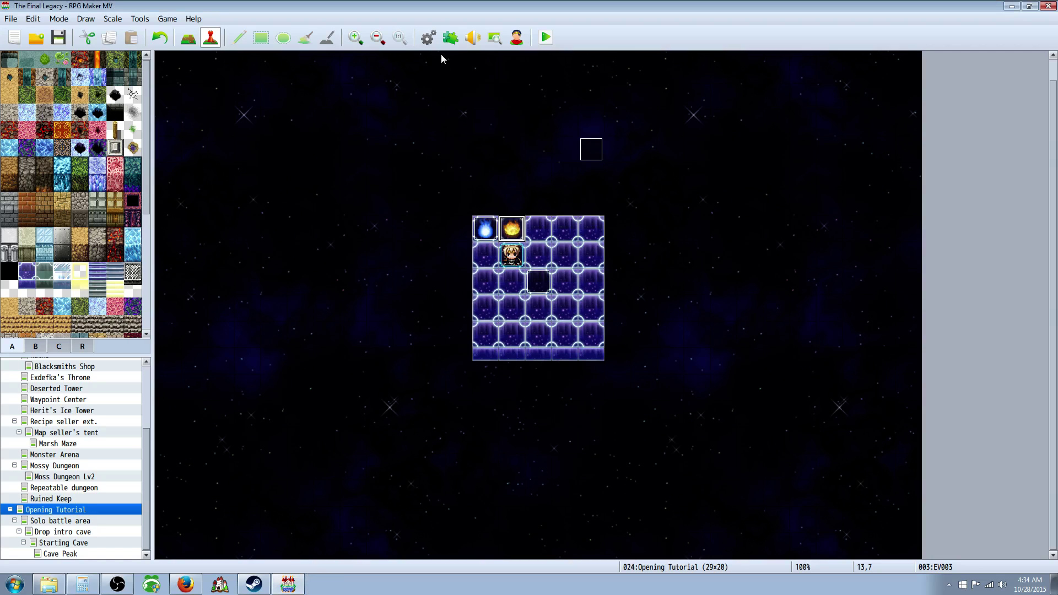
Open common event 0046 Steal Skill call in the database
{"action": "left_click", "coordinate": [434, 36]}
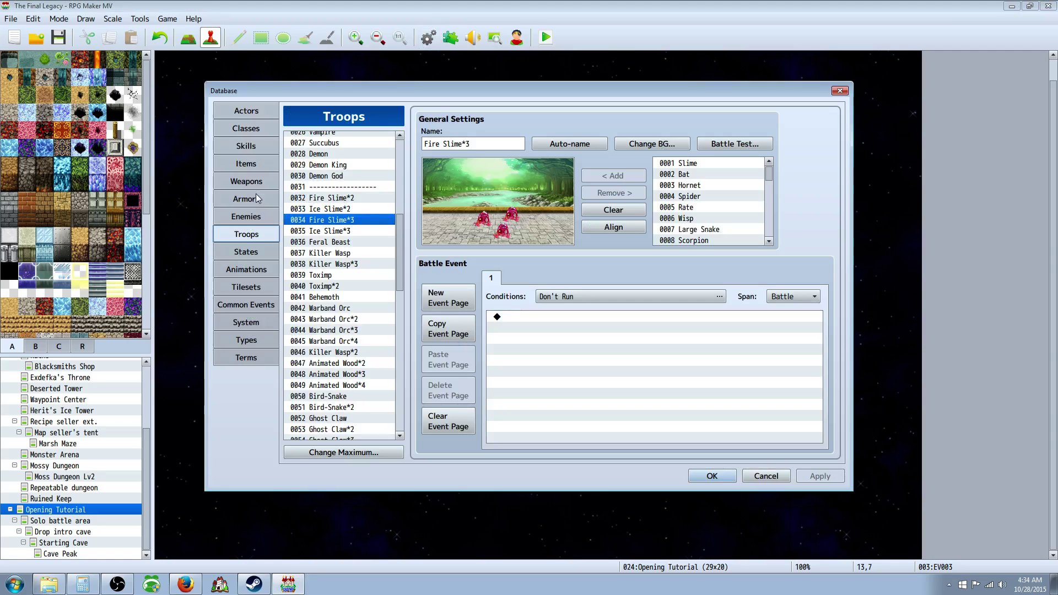
{"action": "left_click", "coordinate": [257, 306]}
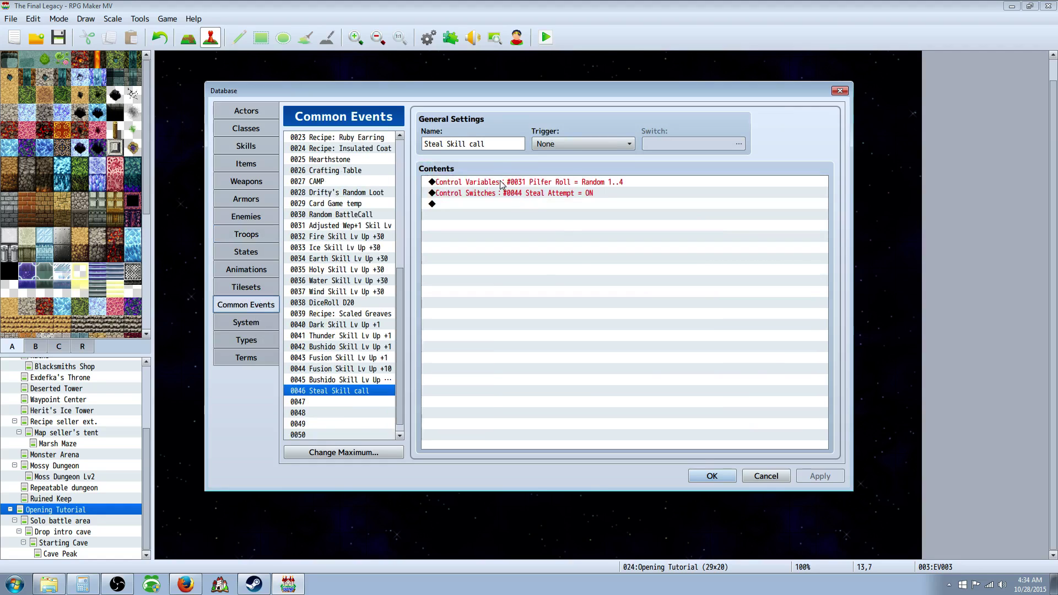
{"action": "left_click", "coordinate": [334, 402]}
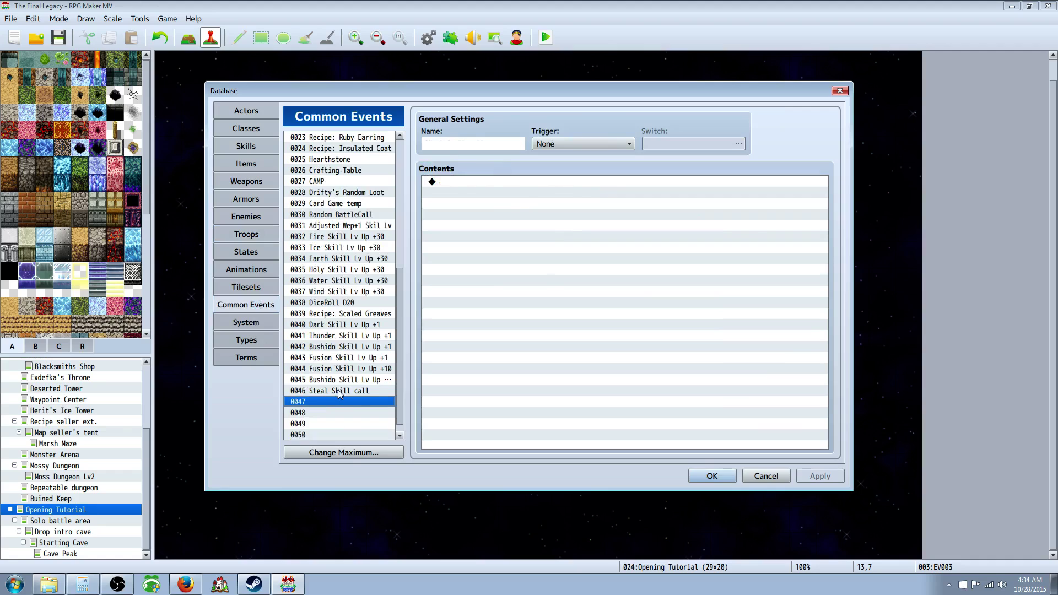
{"action": "left_click", "coordinate": [338, 390]}
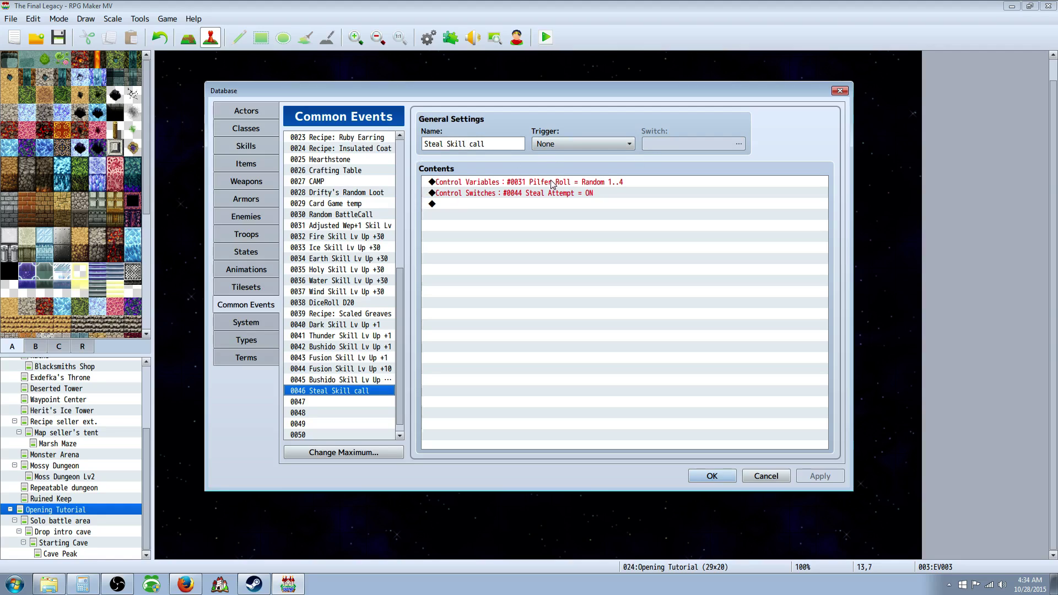
{"action": "right_click", "coordinate": [494, 182]}
{"action": "left_click", "coordinate": [470, 207]}
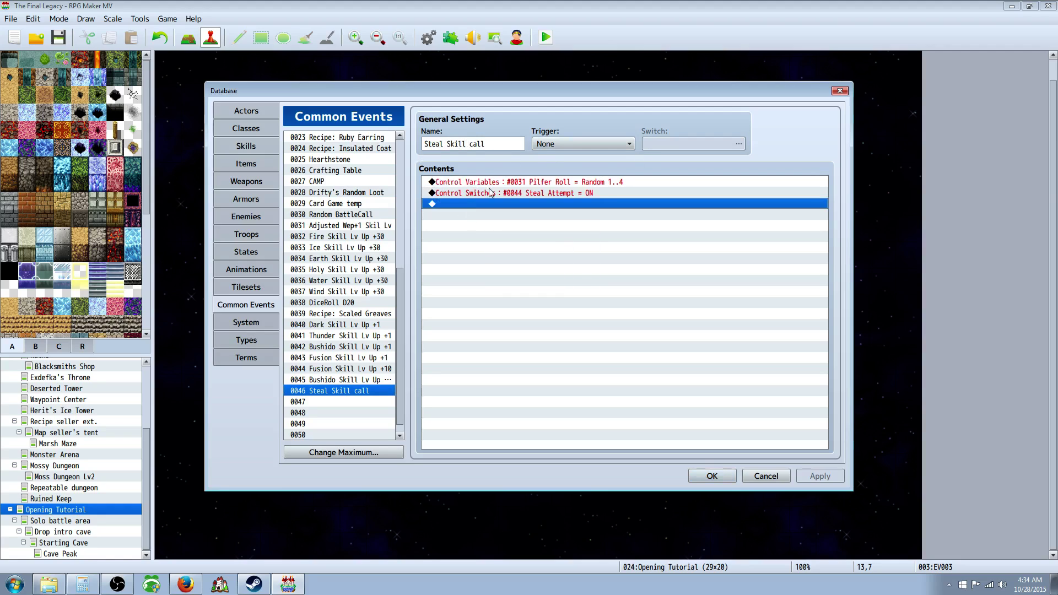
{"action": "right_click", "coordinate": [462, 208]}
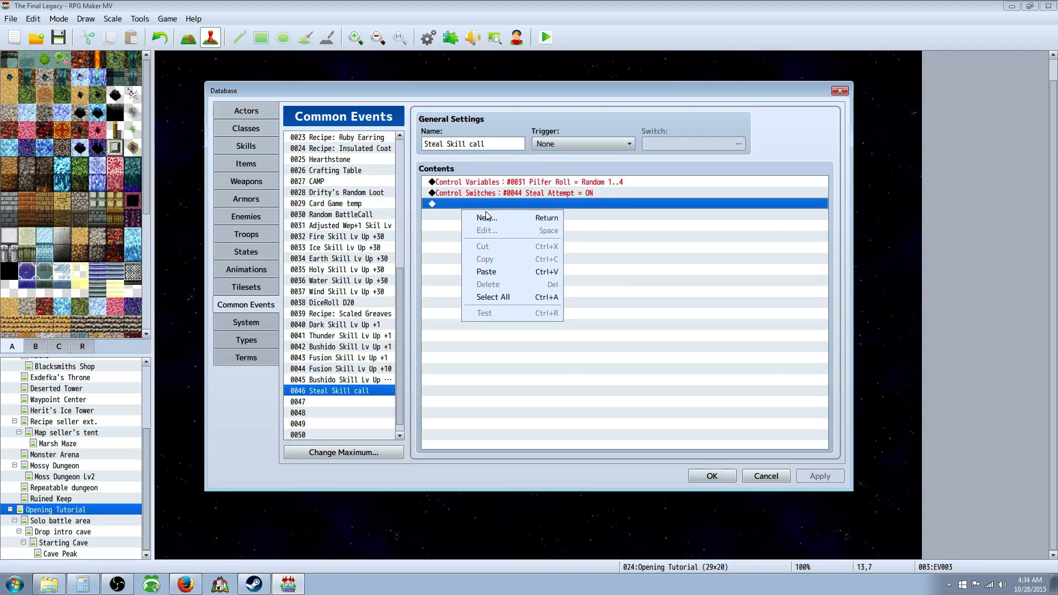
{"action": "left_click", "coordinate": [489, 217]}
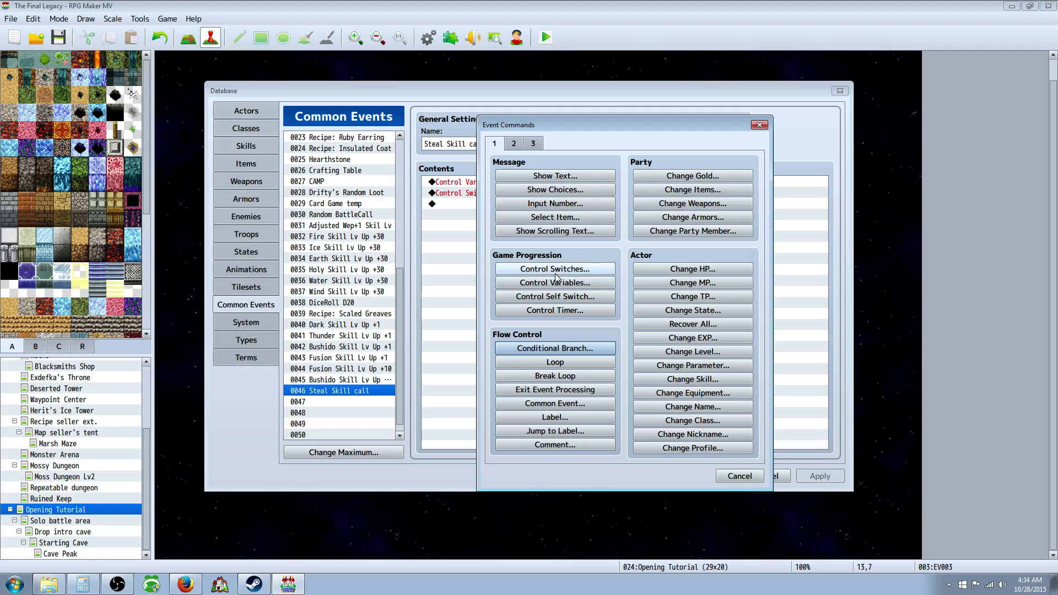
{"action": "left_click", "coordinate": [740, 476]}
Edit the event's Control Variables command to set variable 0031 Pilfer Roll to a random value from 1 to 4
{"action": "right_click", "coordinate": [519, 183]}
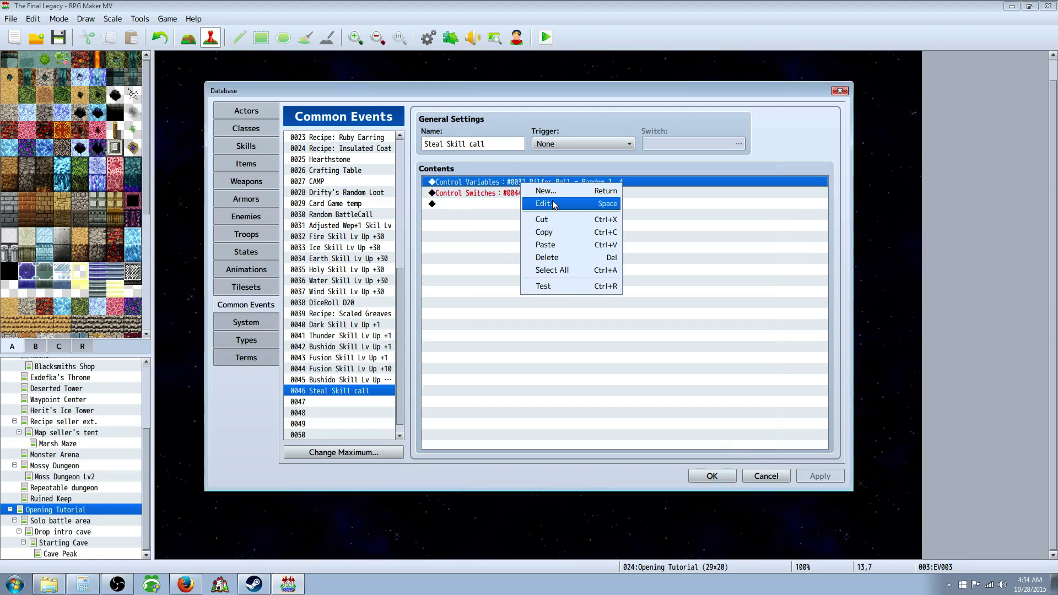
{"action": "left_click", "coordinate": [551, 206]}
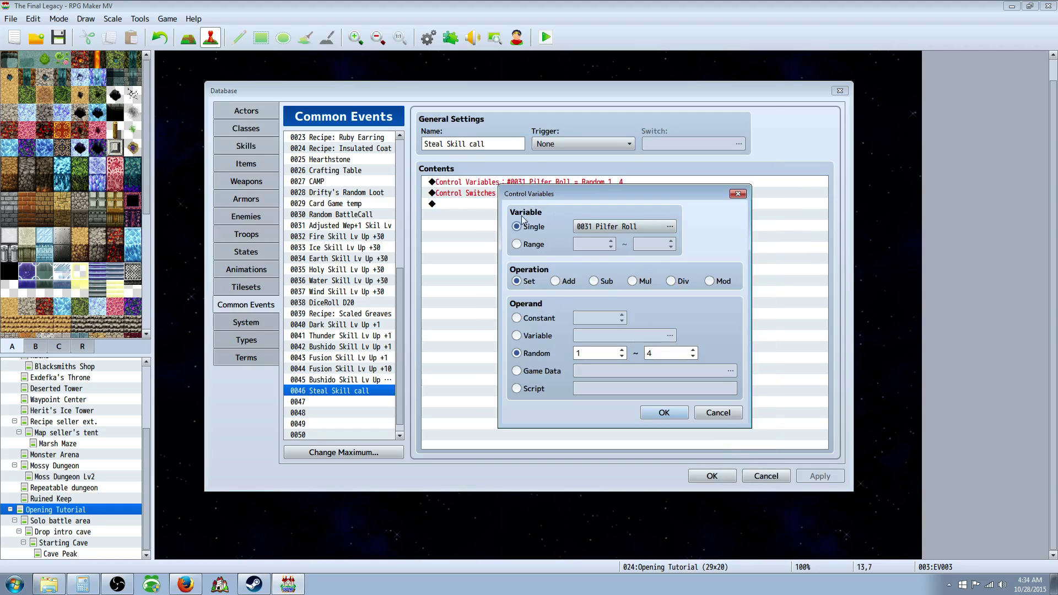
{"action": "left_click", "coordinate": [670, 227]}
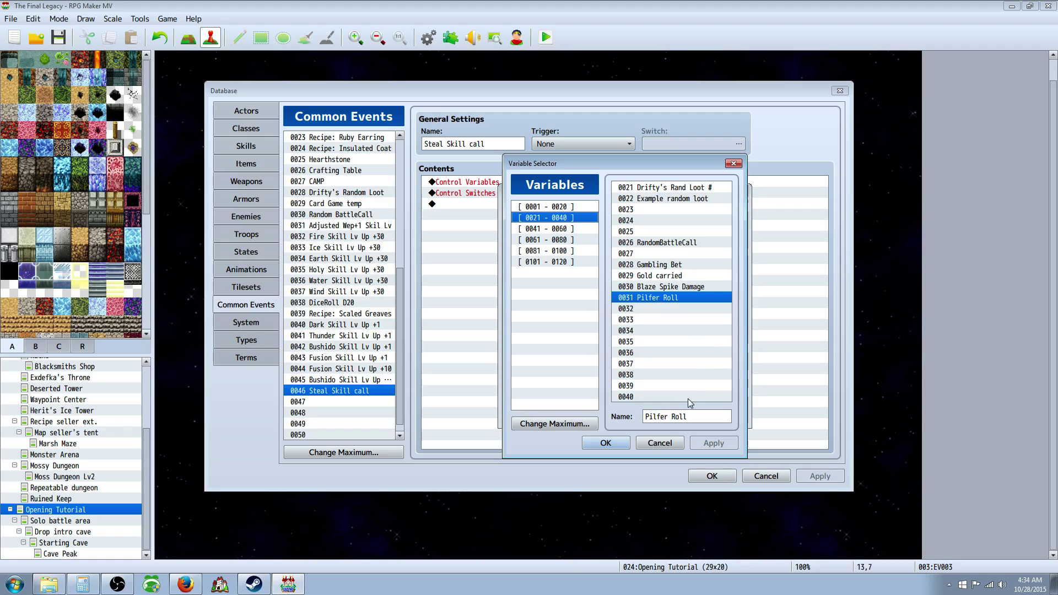
{"action": "left_click", "coordinate": [606, 443]}
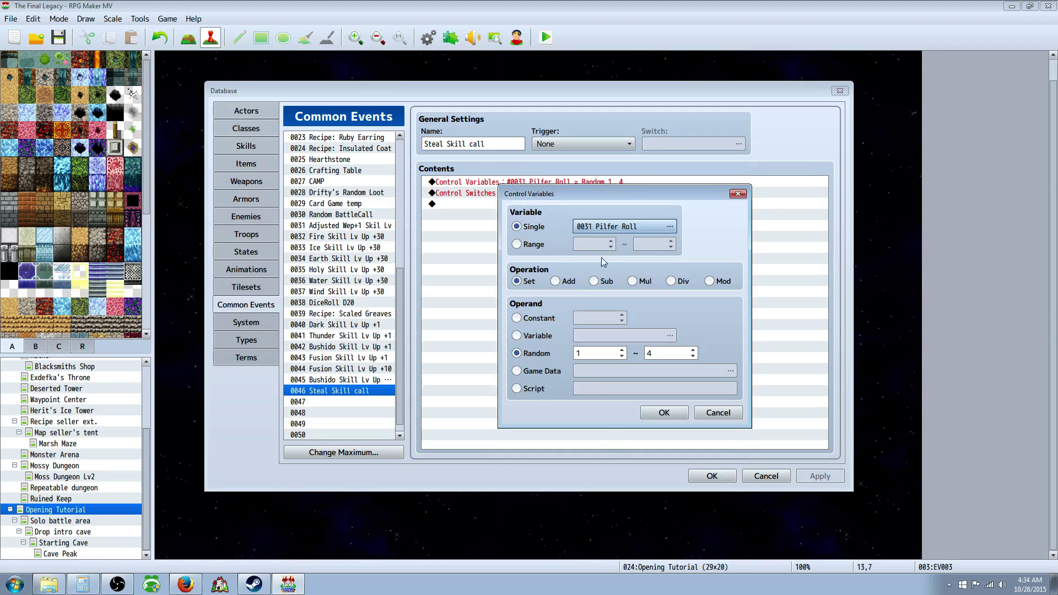
{"action": "left_click", "coordinate": [523, 283]}
{"action": "left_click", "coordinate": [660, 420]}
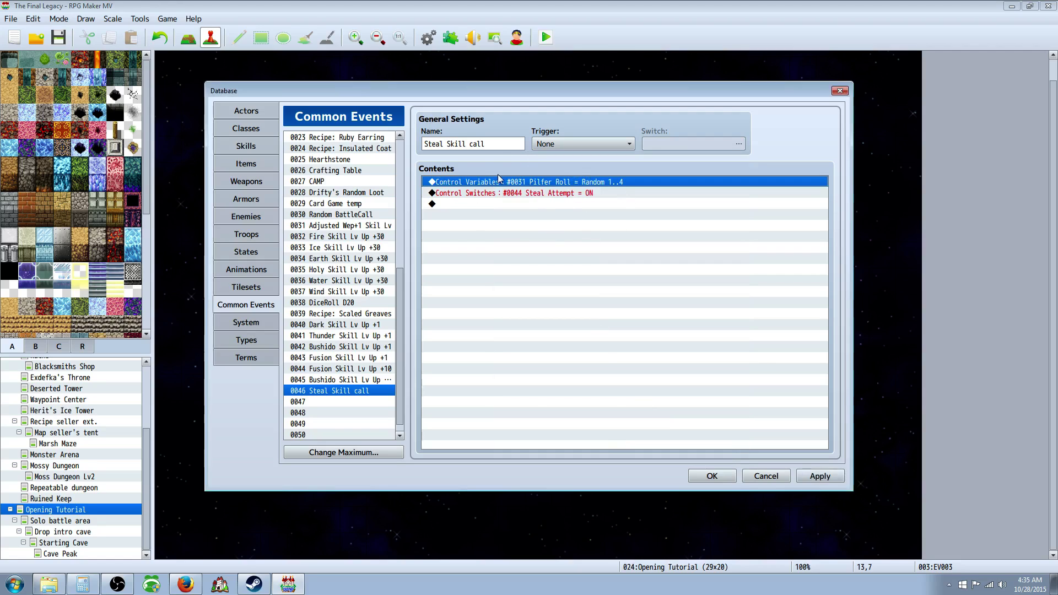
{"action": "left_click", "coordinate": [520, 194]}
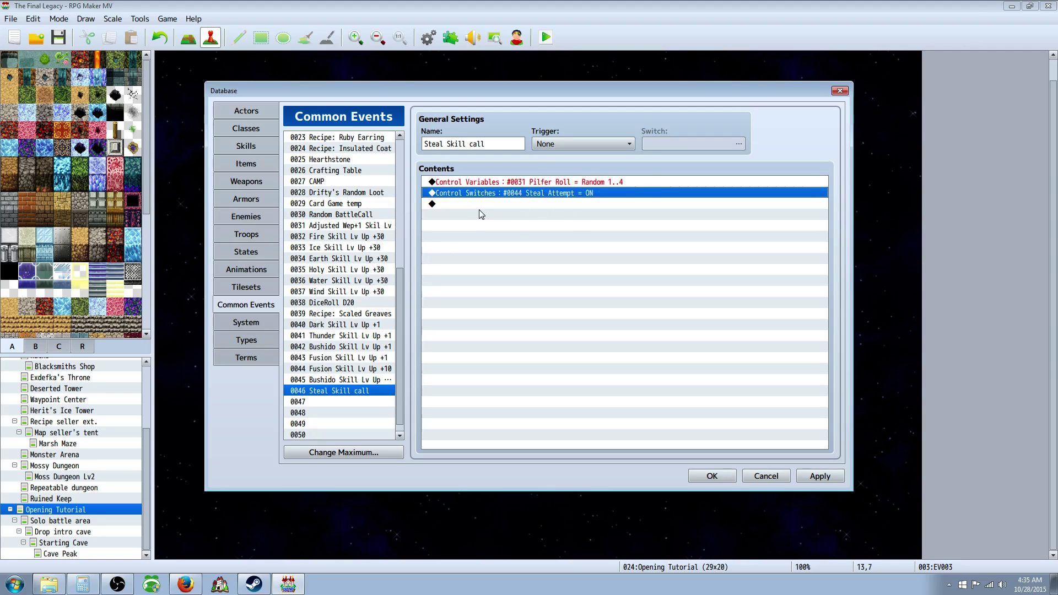
{"action": "right_click", "coordinate": [461, 206]}
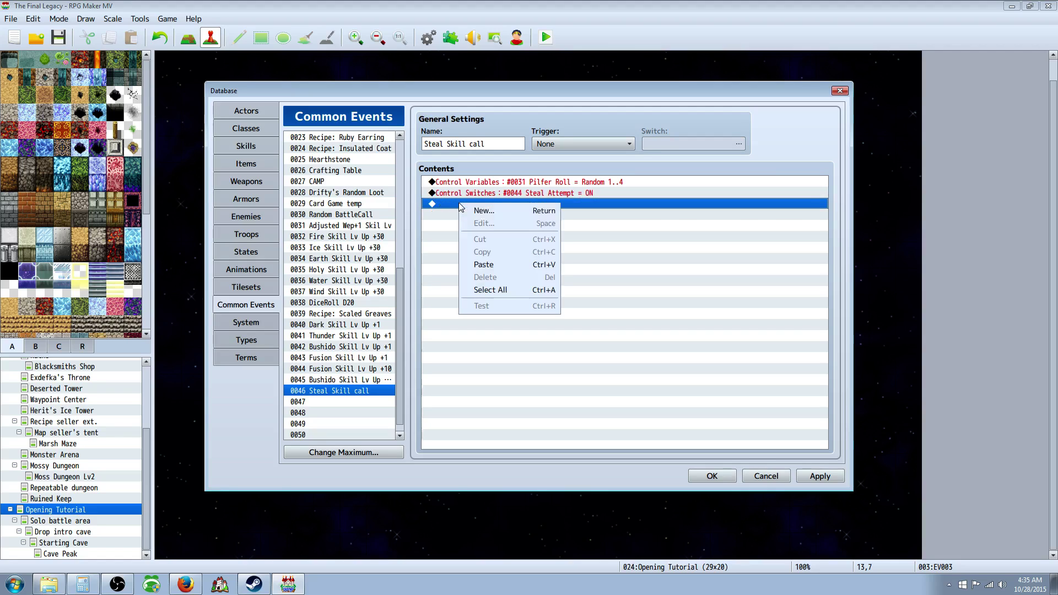
{"action": "left_click", "coordinate": [480, 216]}
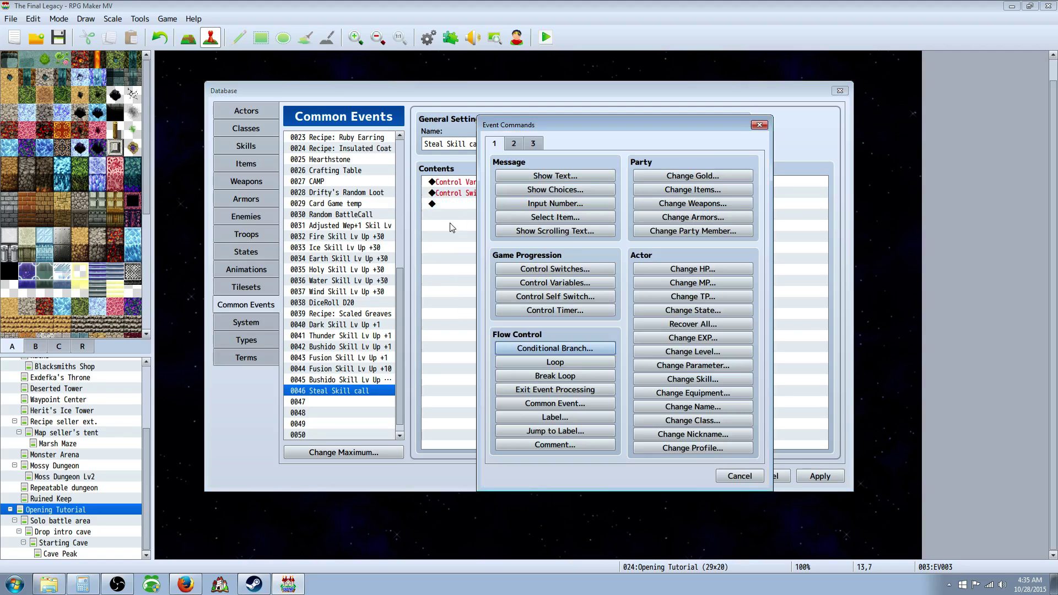
{"action": "left_click", "coordinate": [556, 270]}
{"action": "left_click", "coordinate": [697, 356]}
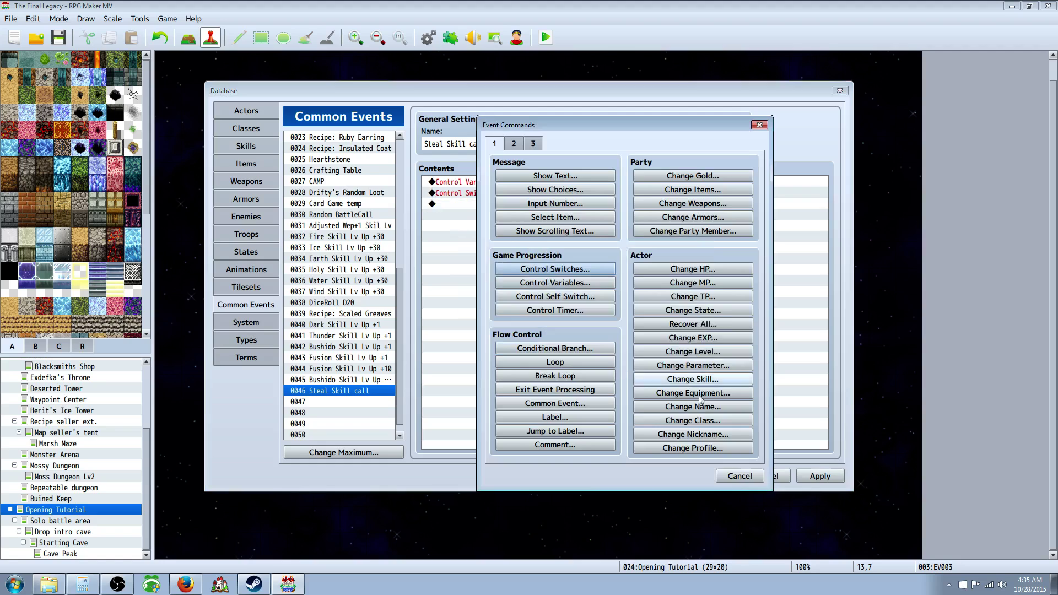
{"action": "left_click", "coordinate": [739, 477]}
{"action": "right_click", "coordinate": [537, 194]}
{"action": "left_click", "coordinate": [567, 204]}
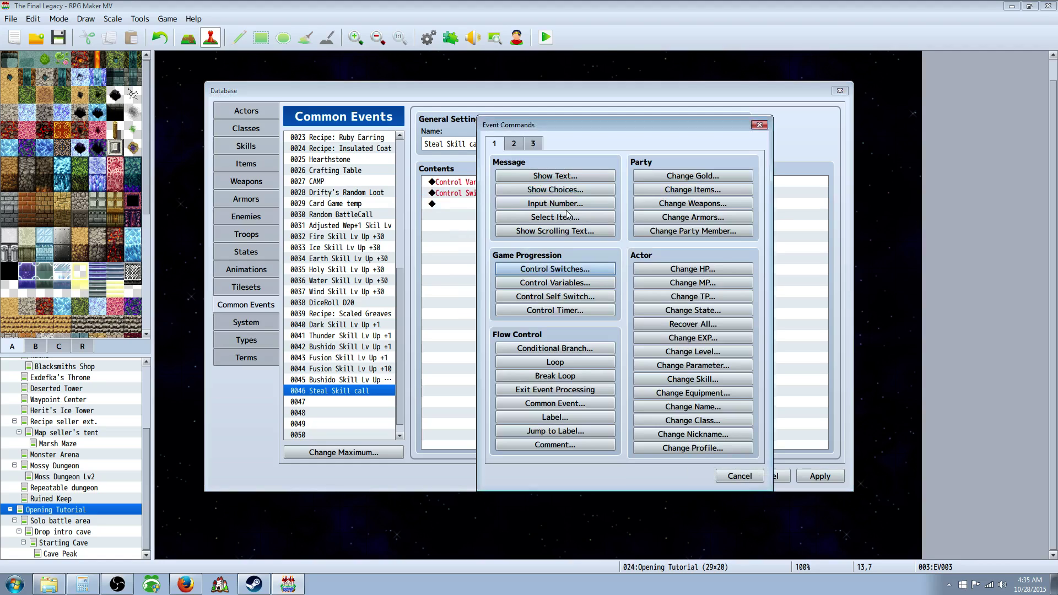
{"action": "left_click", "coordinate": [740, 477]}
Edit the event's Control Switches command to turn switch 0044 Steal Attempt ON, and apply the database changes
{"action": "right_click", "coordinate": [557, 199]}
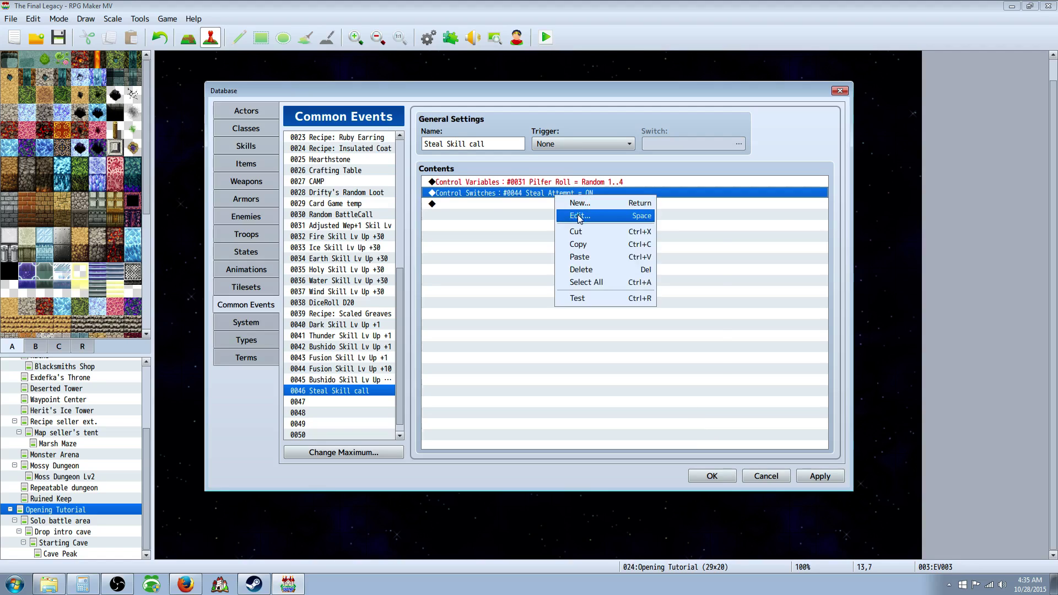
{"action": "left_click", "coordinate": [571, 218]}
{"action": "left_click", "coordinate": [699, 282]}
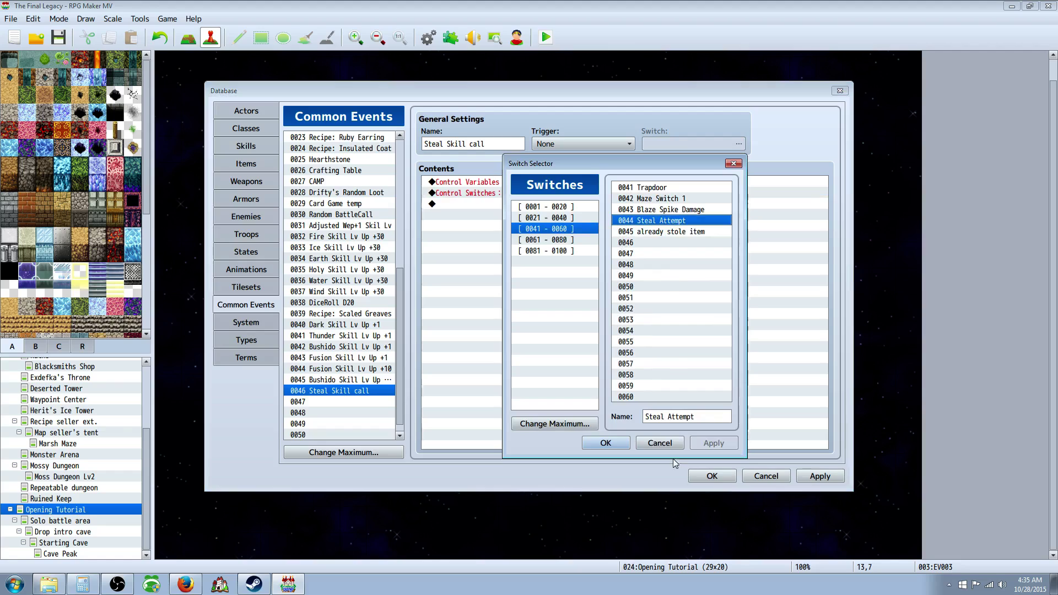
{"action": "left_click", "coordinate": [606, 444]}
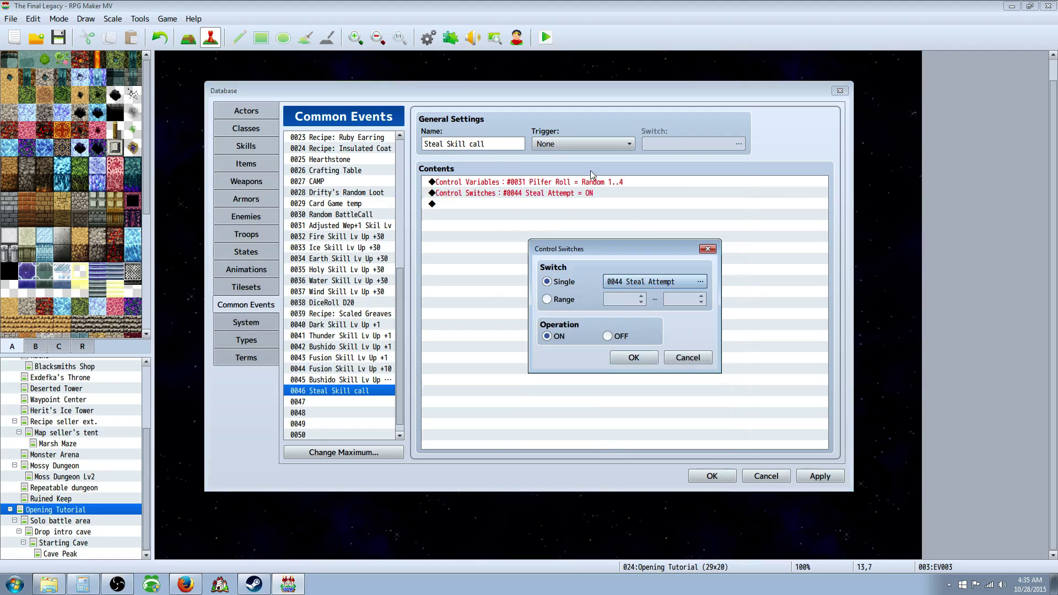
{"action": "left_click", "coordinate": [631, 358]}
{"action": "left_click", "coordinate": [815, 476]}
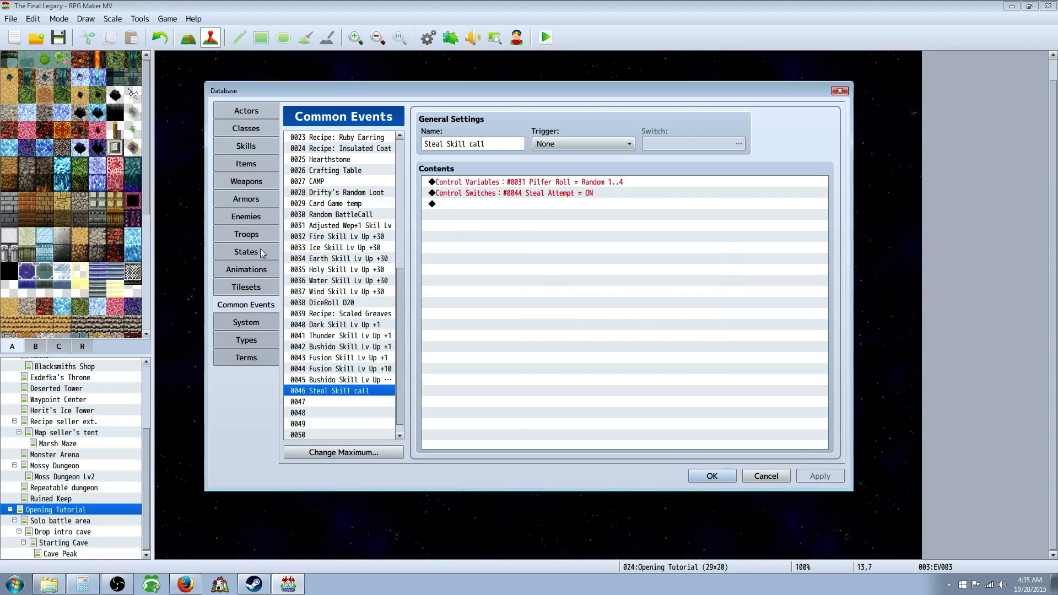
Open the Steal skill in the database, check its description, and choose Tachi as its skill type
{"action": "left_click", "coordinate": [248, 147]}
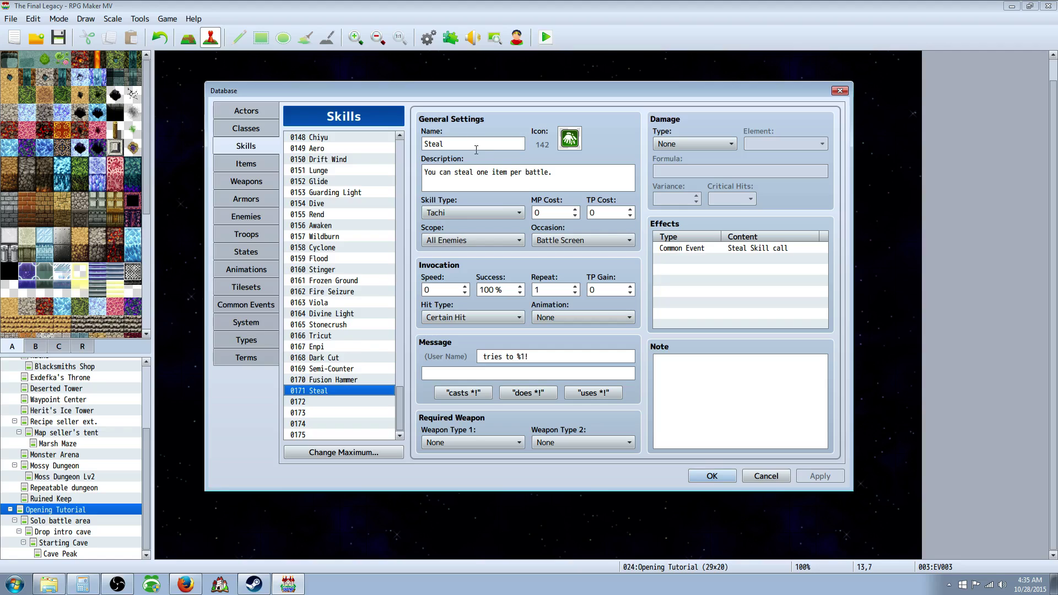
{"action": "left_click", "coordinate": [543, 179]}
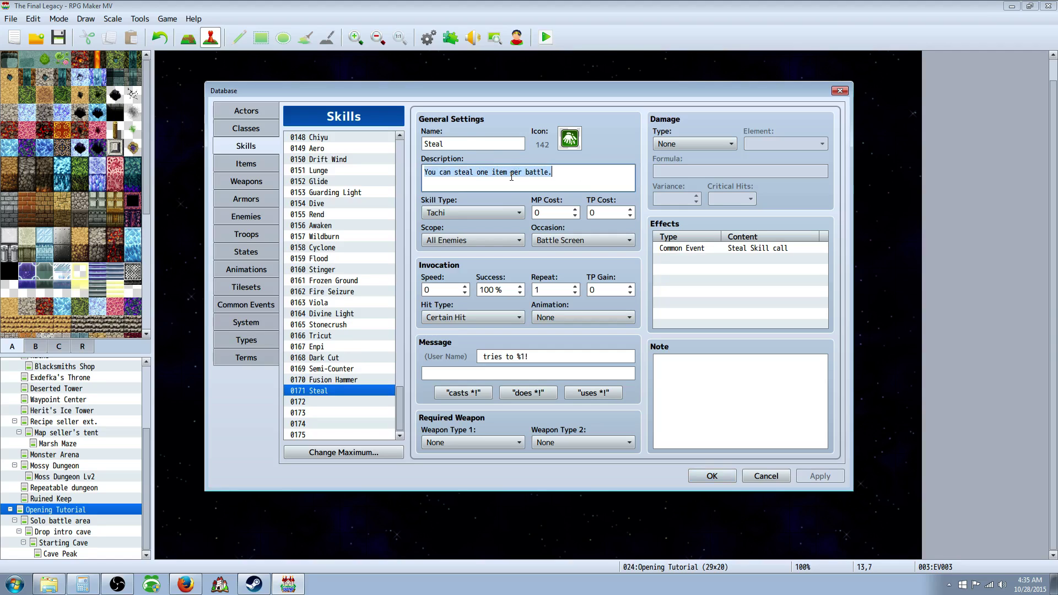
{"action": "left_click", "coordinate": [550, 172]}
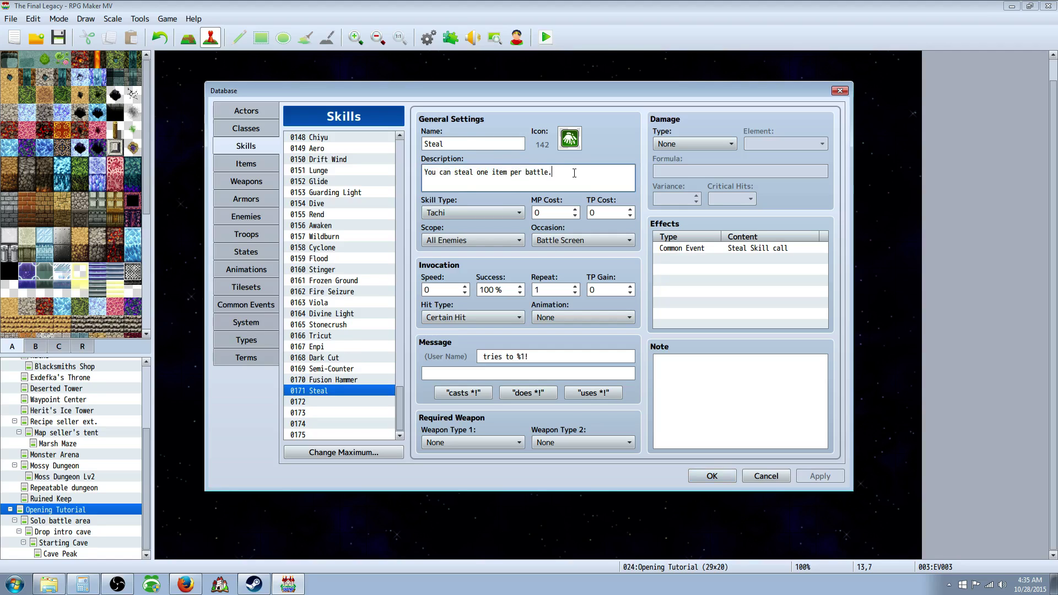
{"action": "left_click", "coordinate": [468, 213]}
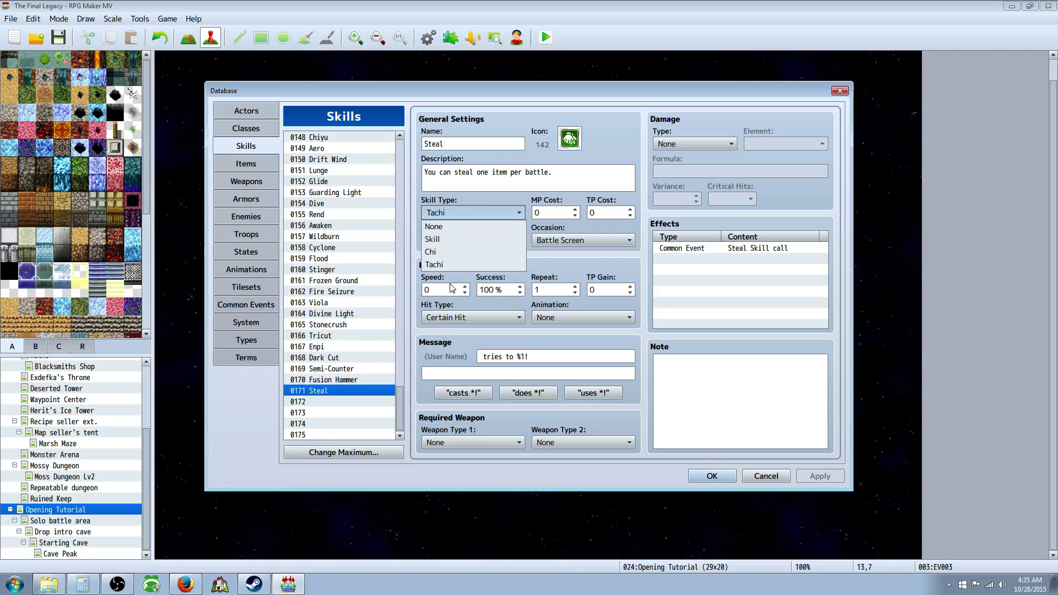
{"action": "left_click", "coordinate": [450, 266]}
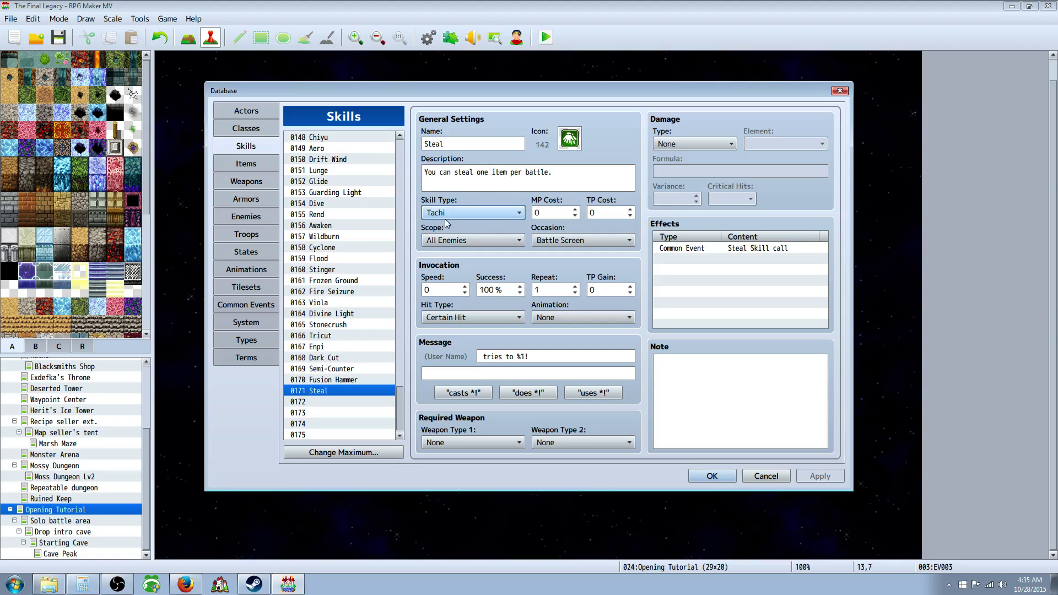
{"action": "left_click", "coordinate": [534, 213]}
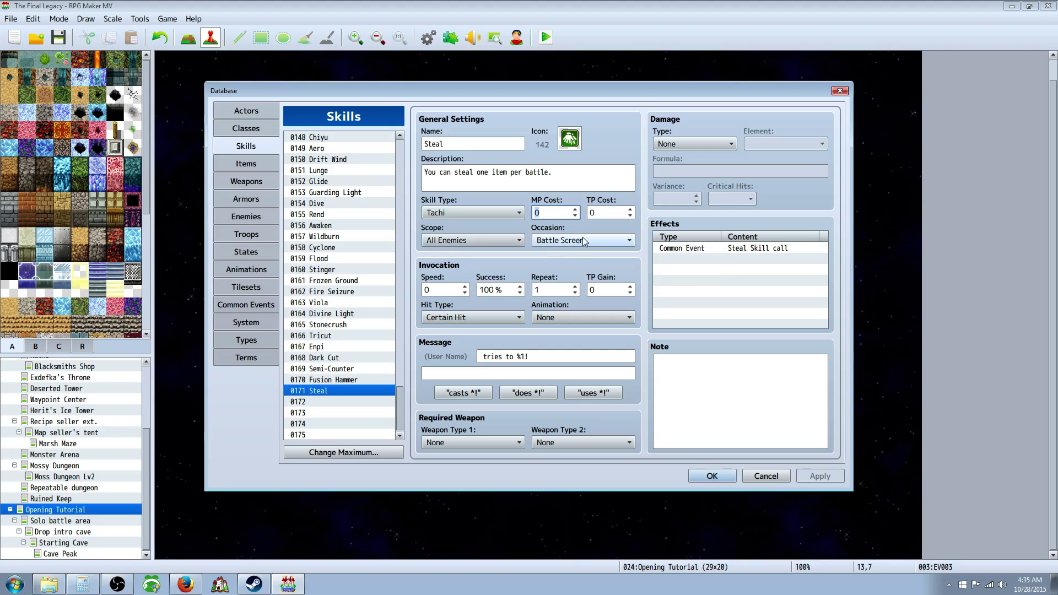
{"action": "right_click", "coordinate": [677, 259]}
{"action": "left_click", "coordinate": [702, 265]}
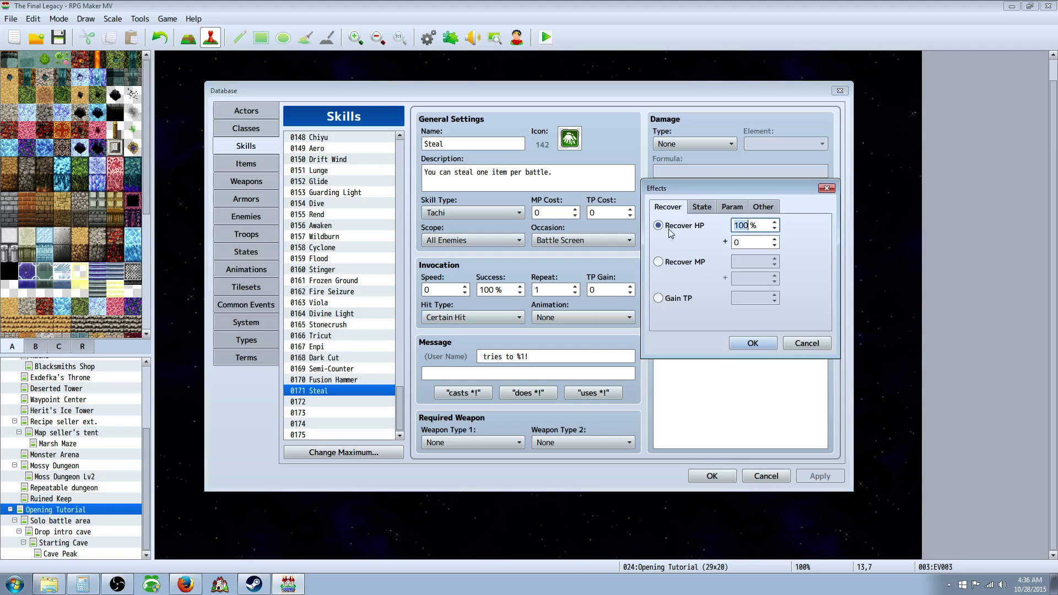
{"action": "left_click", "coordinate": [762, 206]}
{"action": "left_click", "coordinate": [690, 302]}
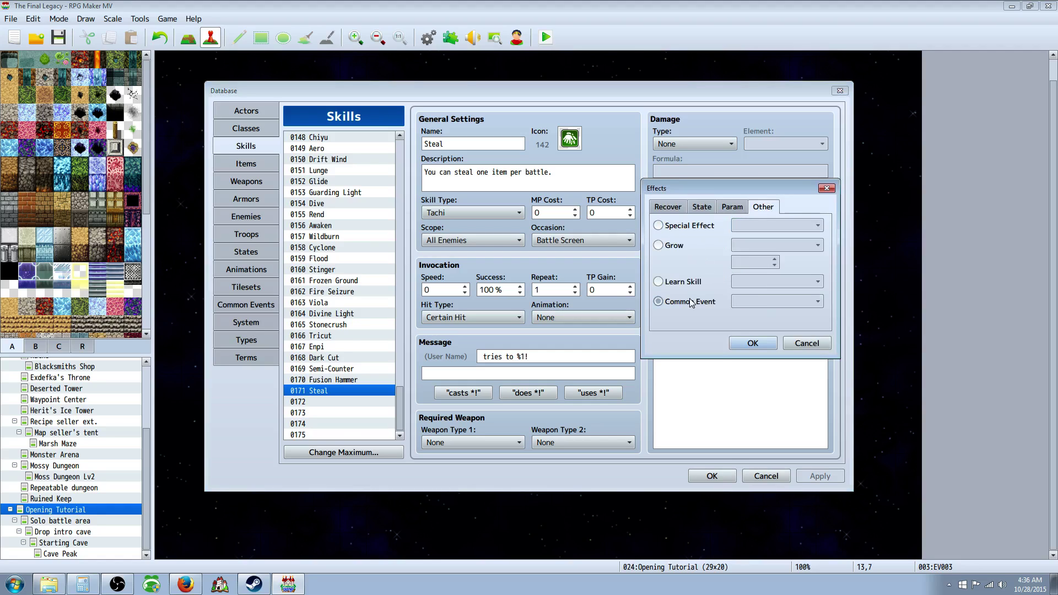
{"action": "left_click", "coordinate": [784, 302]}
{"action": "left_click", "coordinate": [772, 317]}
{"action": "left_click", "coordinate": [753, 343]}
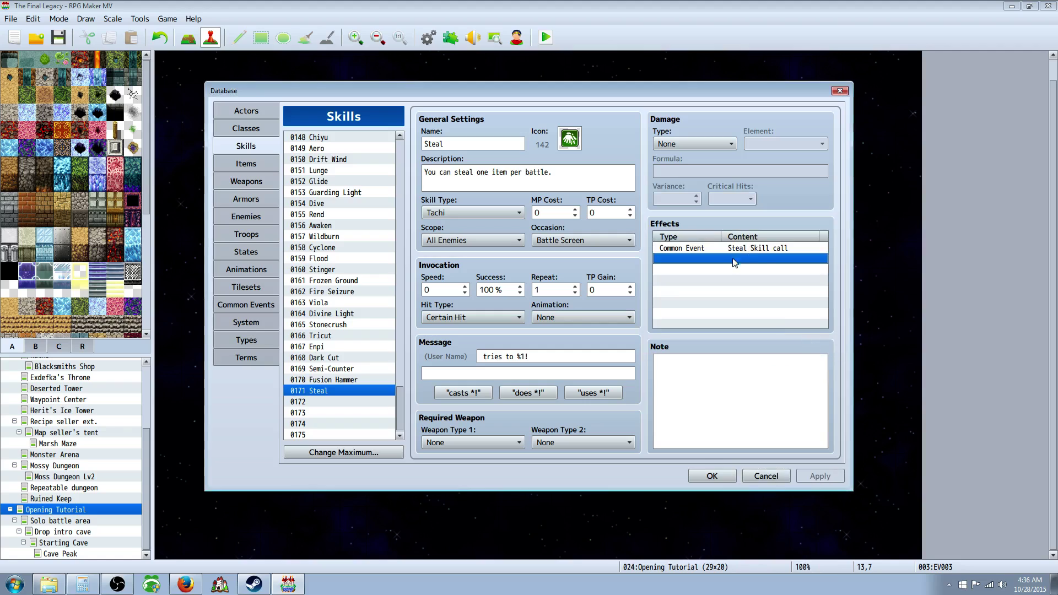
Check the Steal skill's common event effect and message, and find Steal among the Ronin class's skills to learn
{"action": "left_click", "coordinate": [757, 249]}
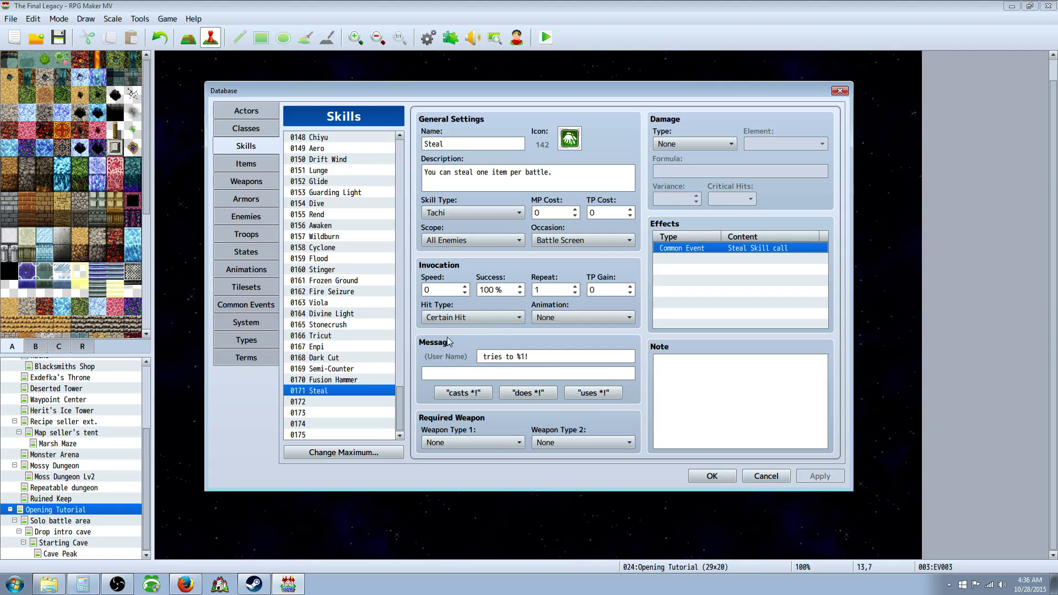
{"action": "left_click", "coordinate": [481, 357]}
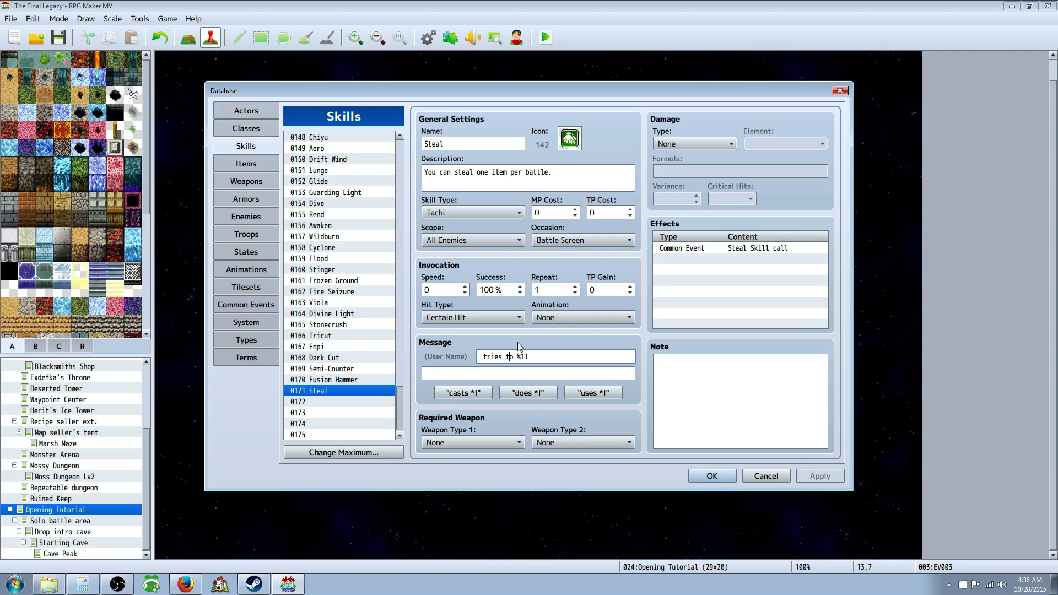
{"action": "left_click", "coordinate": [259, 131]}
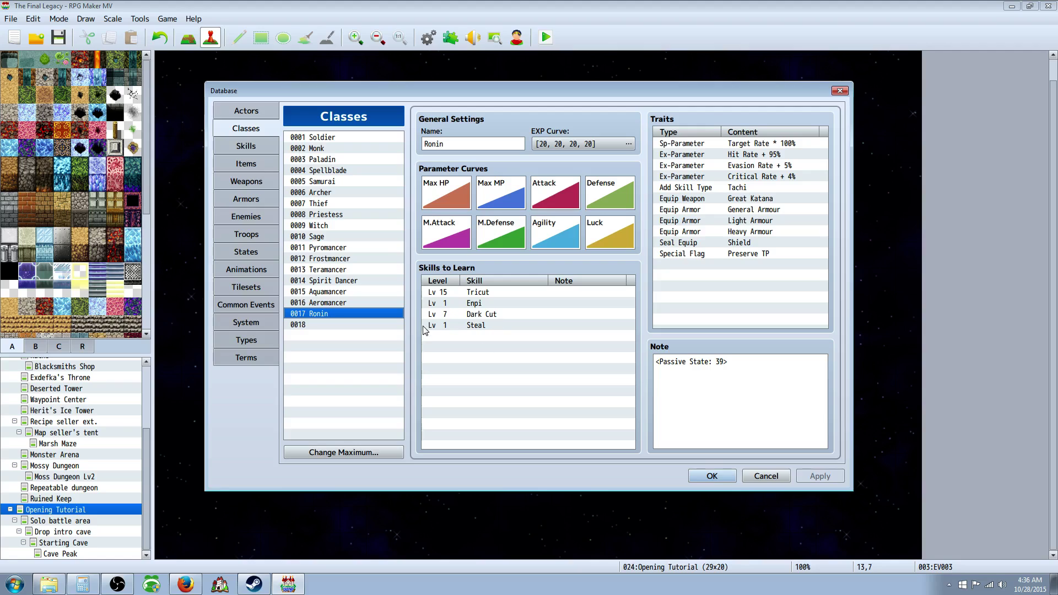
{"action": "left_click", "coordinate": [479, 325]}
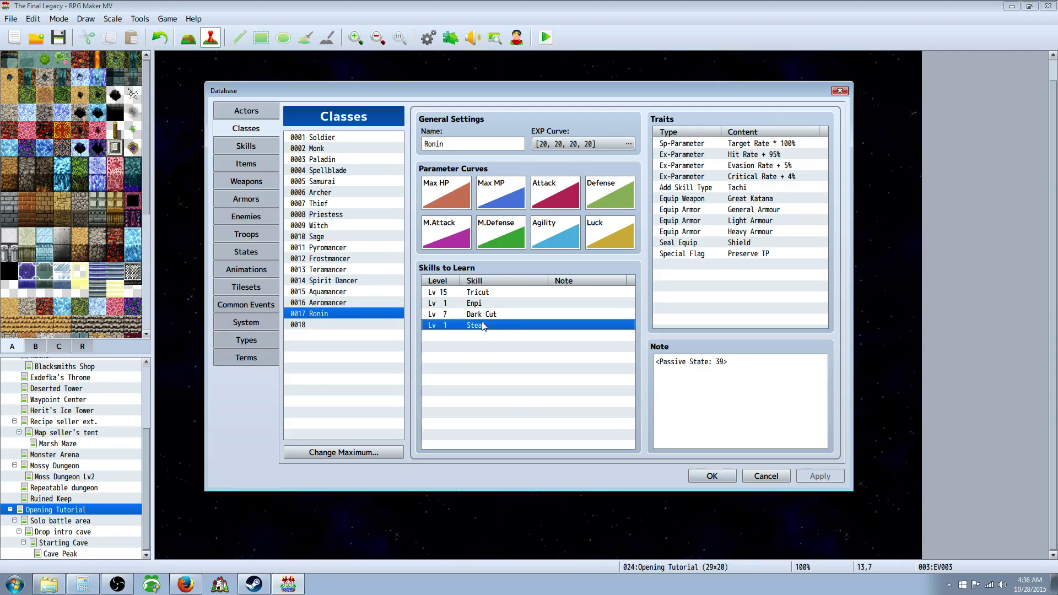
Name the empty class 0018 Gambler and apply the change
{"action": "left_click", "coordinate": [331, 326]}
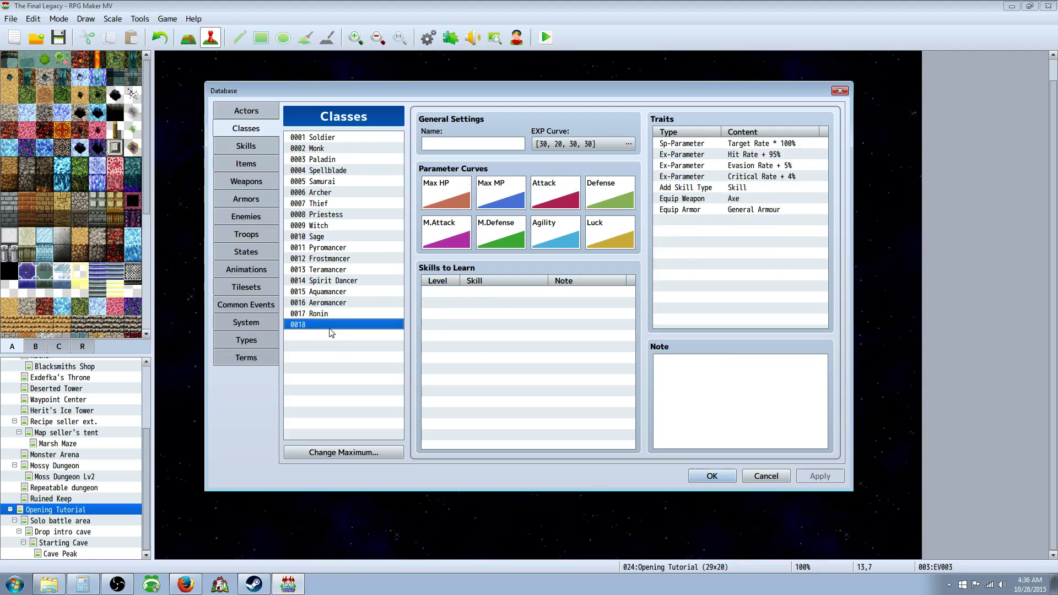
{"action": "left_click", "coordinate": [478, 139]}
{"action": "type", "text": "Gambler"}
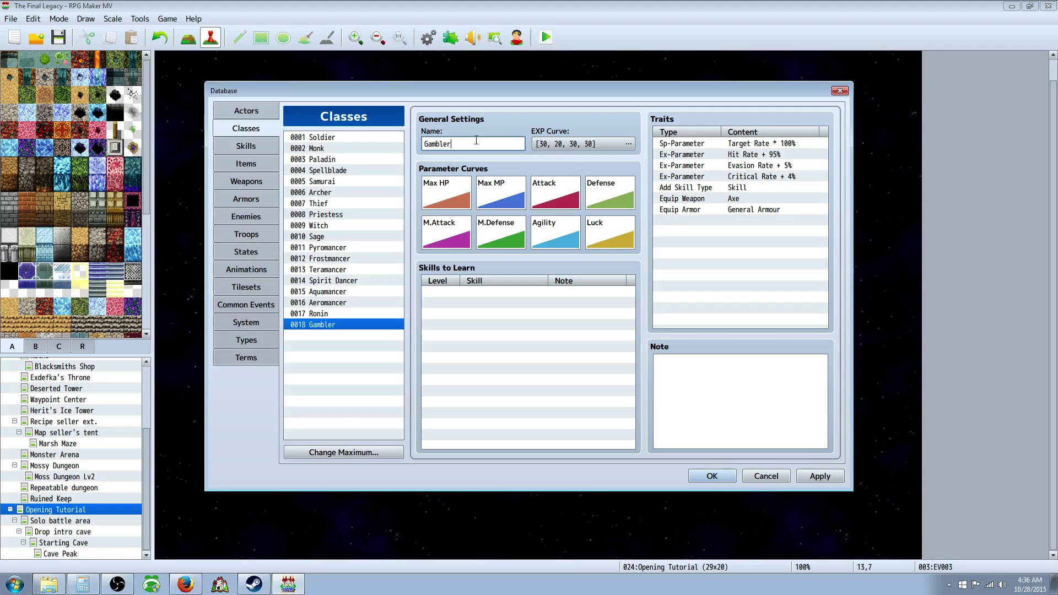
{"action": "left_click", "coordinate": [820, 476]}
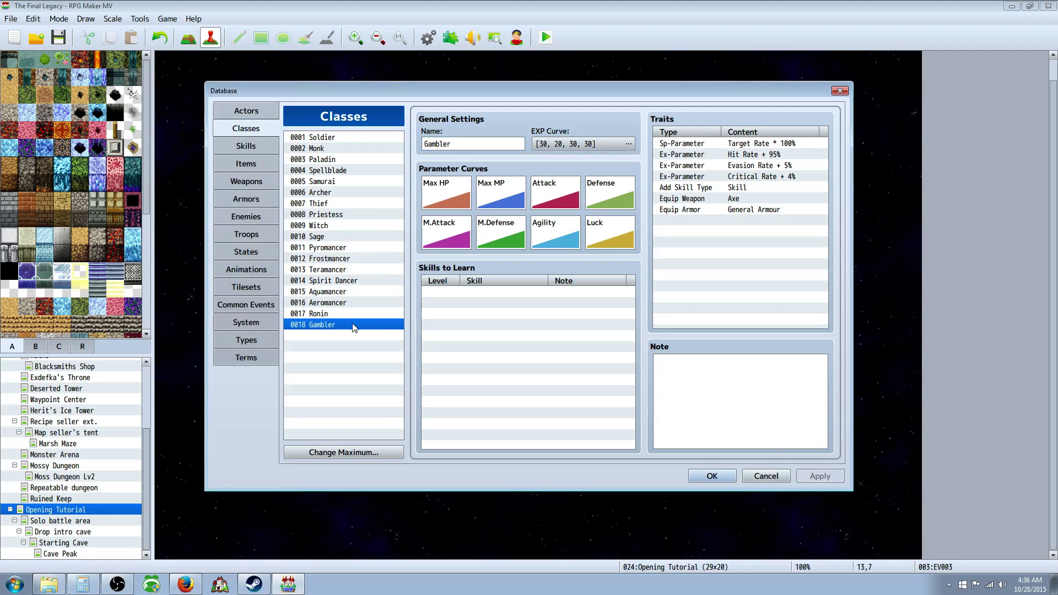
Check the Steal entry in the Ronin class's skills to learn, and close the database
{"action": "left_click", "coordinate": [324, 314]}
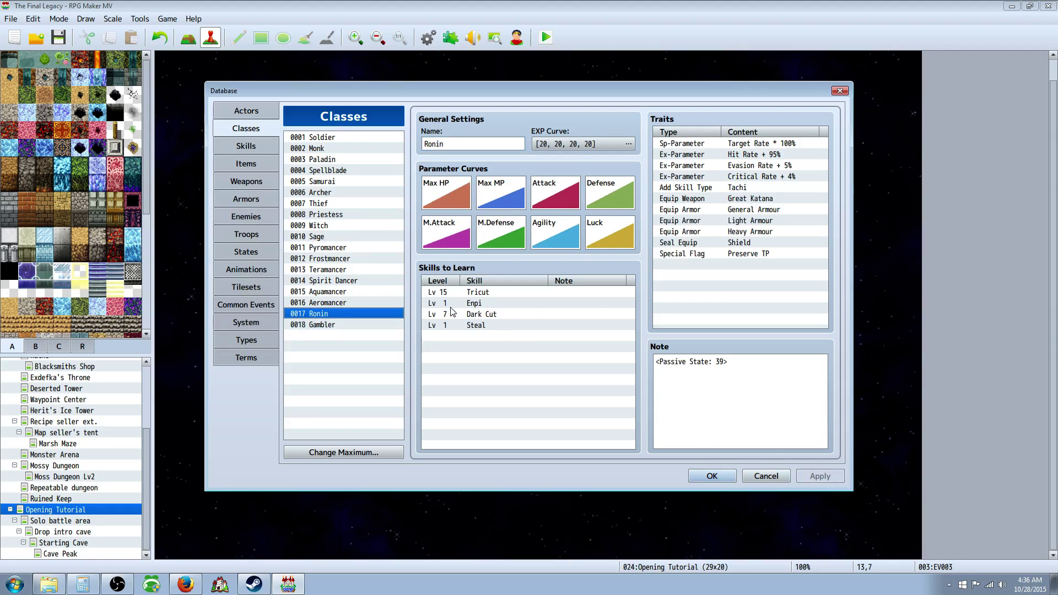
{"action": "left_click", "coordinate": [478, 326]}
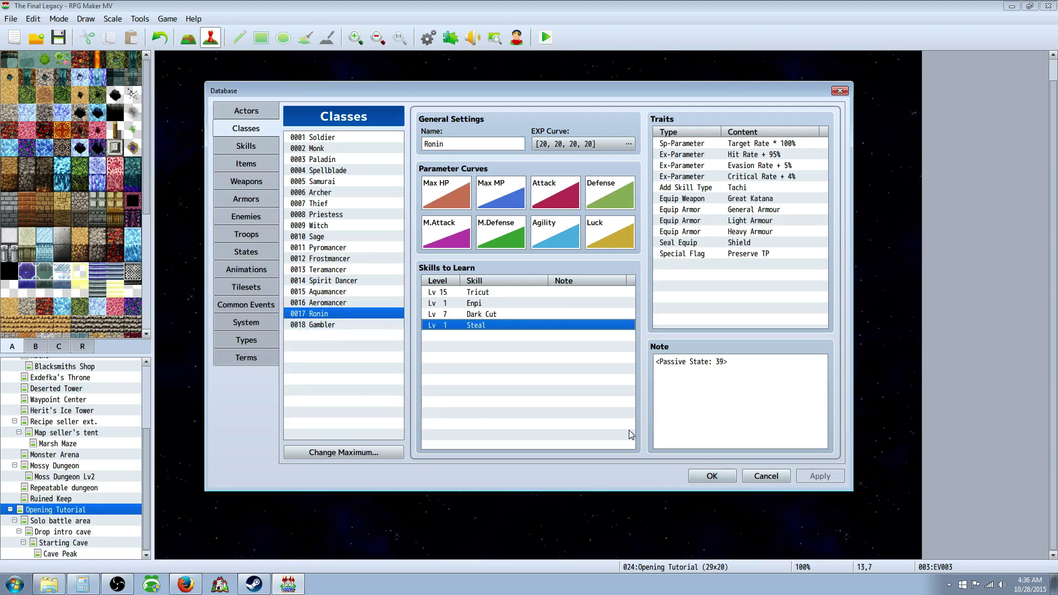
{"action": "left_click", "coordinate": [714, 476]}
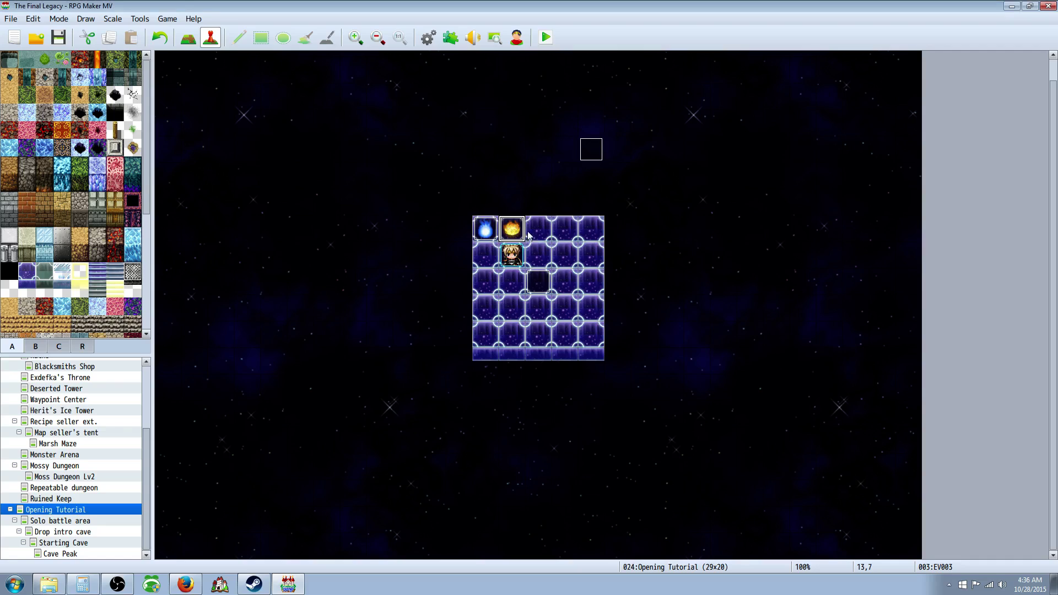
Open the EV004 event on the Opening Tutorial map for editing
{"action": "double_click", "coordinate": [545, 282]}
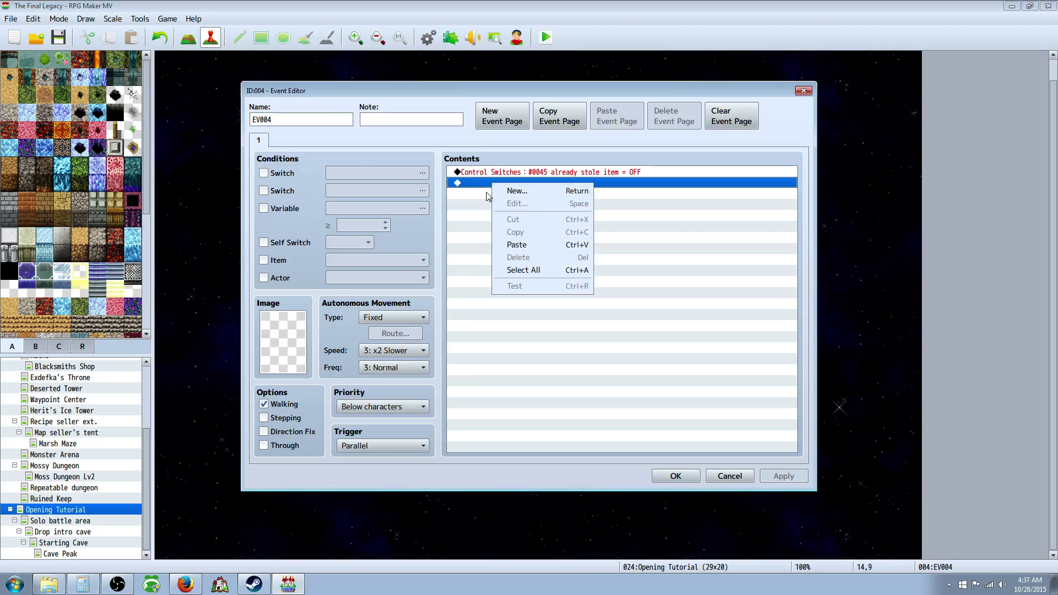
{"action": "key", "text": "Escape"}
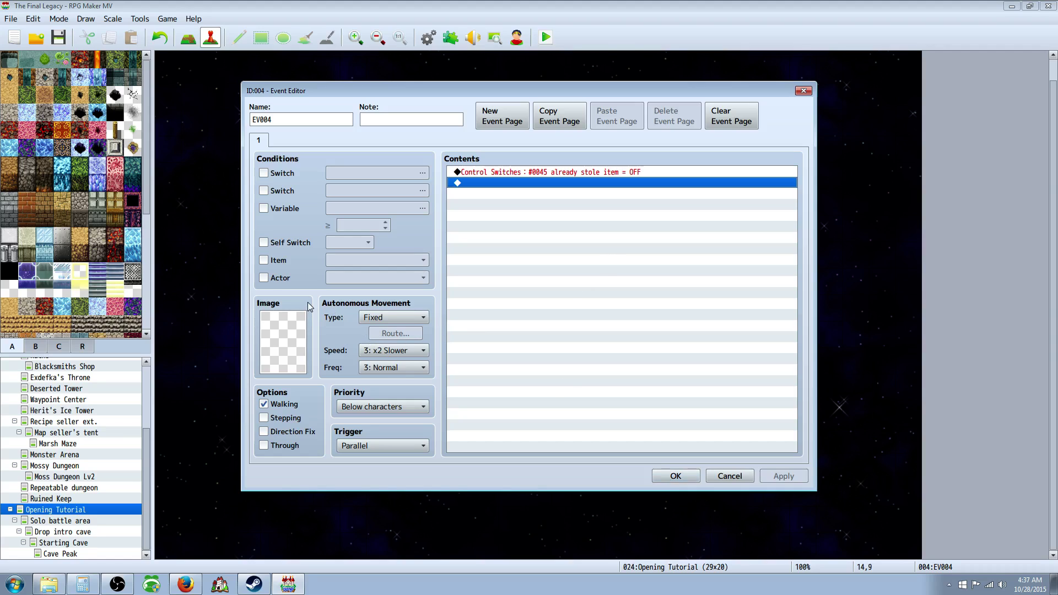
{"action": "right_click", "coordinate": [485, 182]}
{"action": "left_click", "coordinate": [502, 194]}
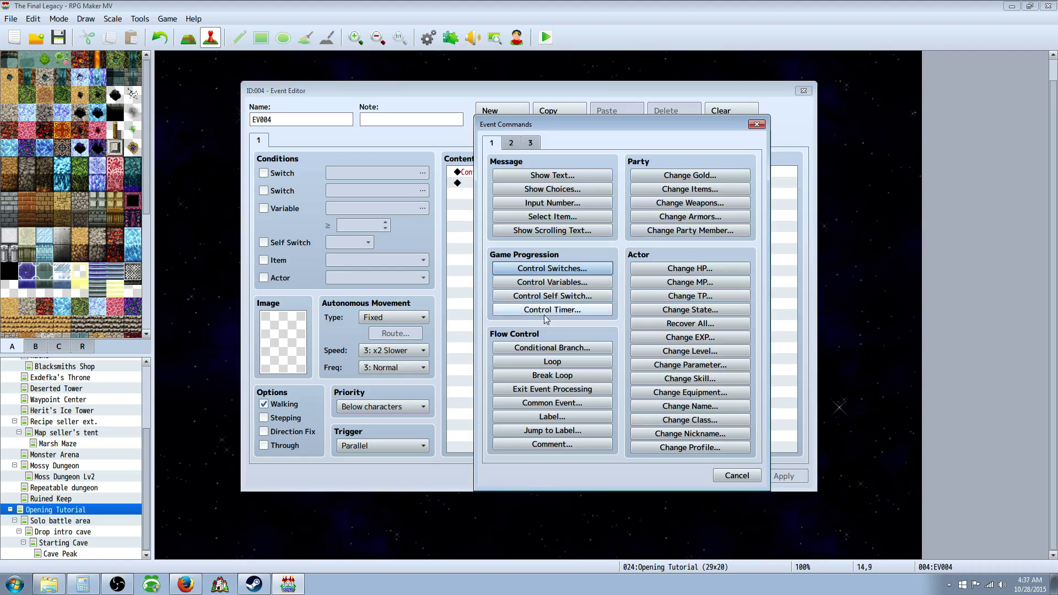
{"action": "left_click", "coordinate": [553, 268]}
{"action": "left_click", "coordinate": [685, 355]}
{"action": "left_click", "coordinate": [737, 475]}
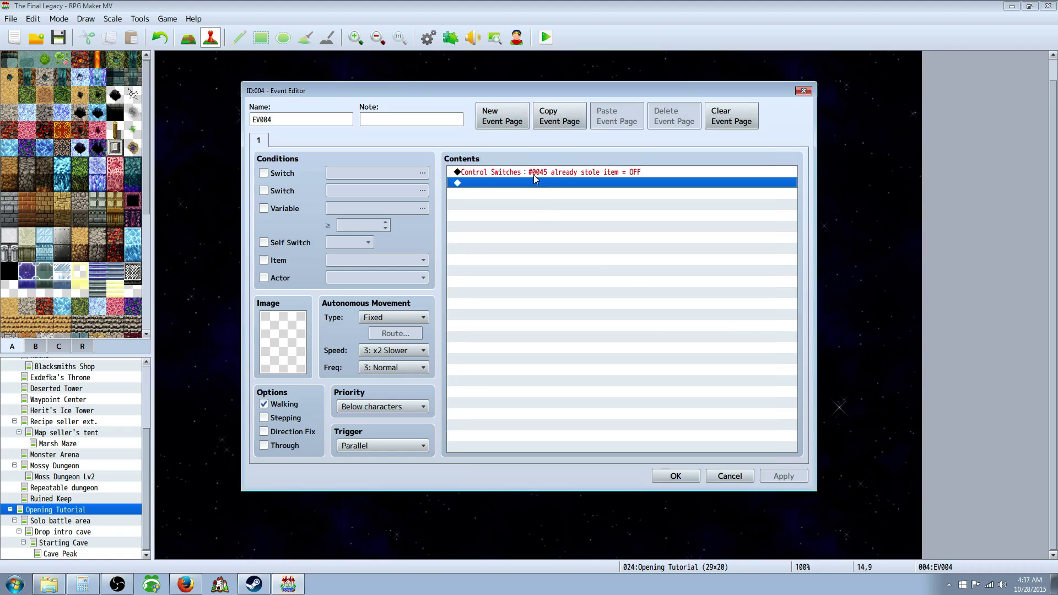
Edit EV004's Control Switches command to turn switch 0045 already stole item OFF
{"action": "right_click", "coordinate": [534, 174]}
{"action": "left_click", "coordinate": [558, 194]}
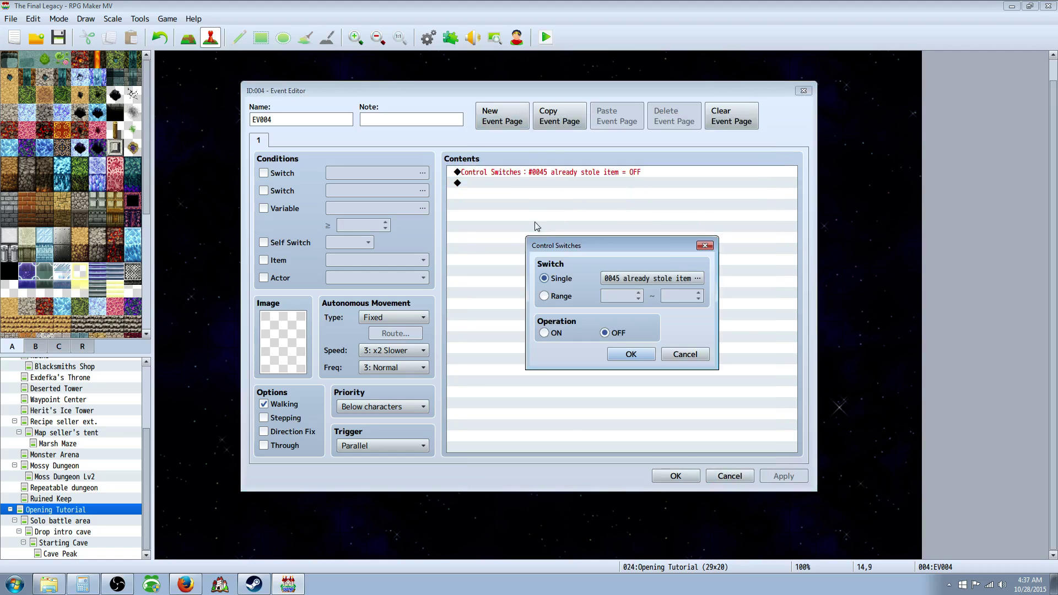
{"action": "left_click", "coordinate": [700, 279]}
{"action": "left_click", "coordinate": [662, 228]}
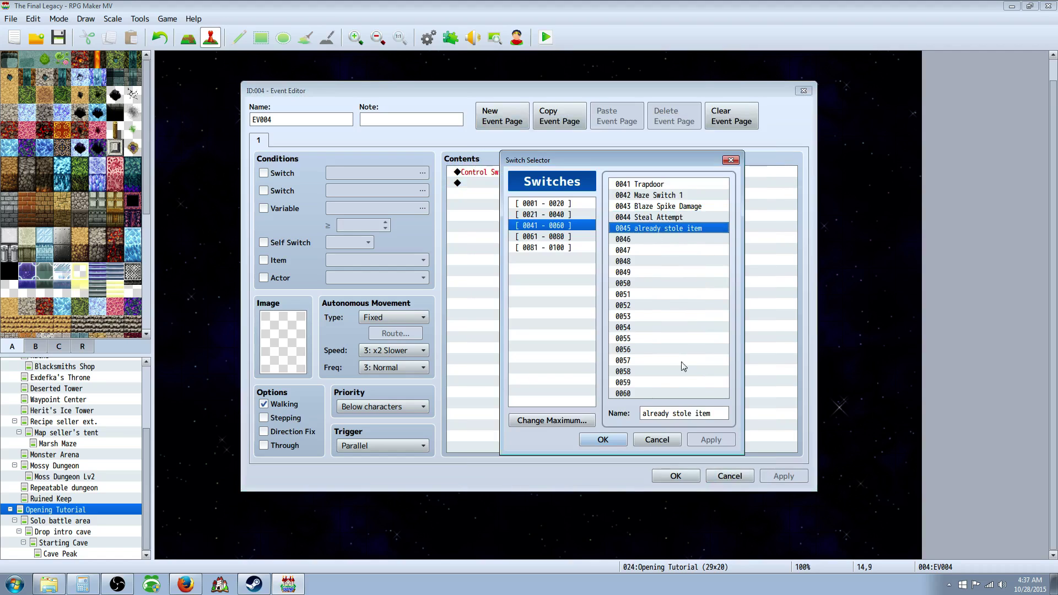
{"action": "left_click", "coordinate": [607, 441]}
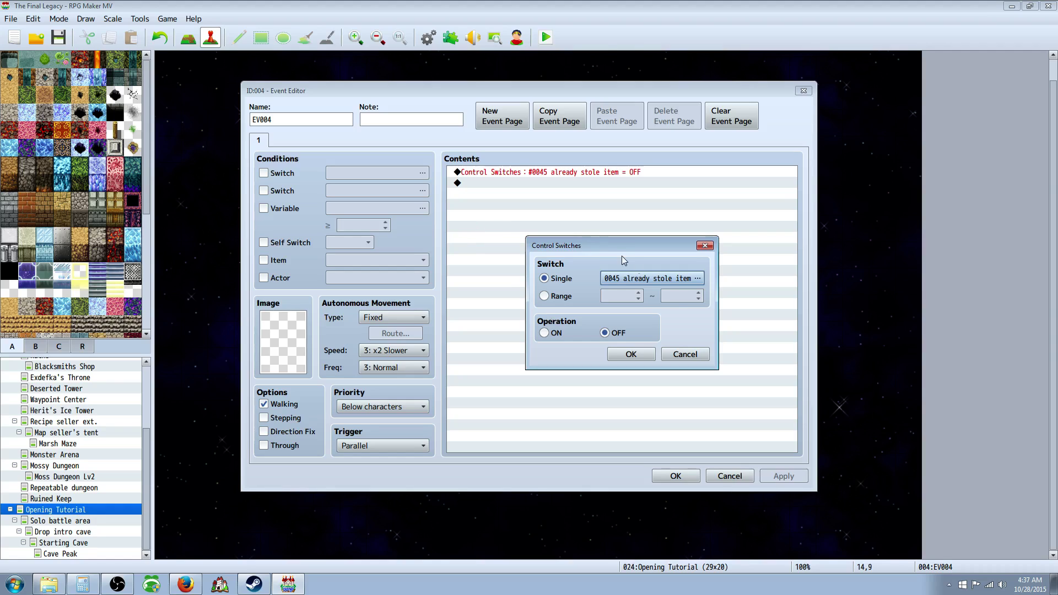
{"action": "left_click", "coordinate": [631, 354]}
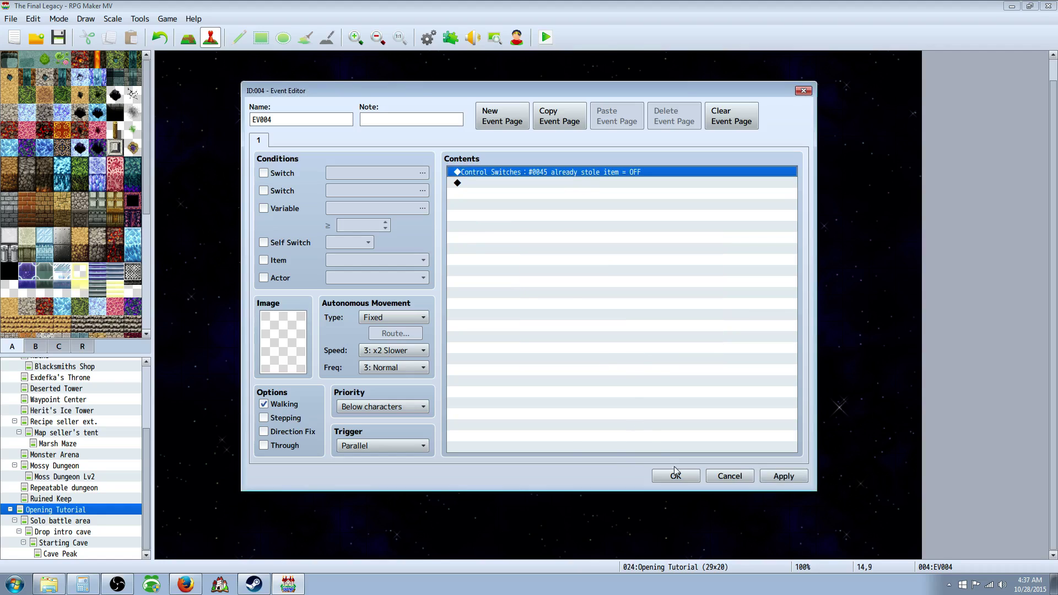
Set EV004's trigger to Parallel, apply the changes and close the event editor
{"action": "left_click", "coordinate": [356, 447]}
{"action": "left_click", "coordinate": [365, 513]}
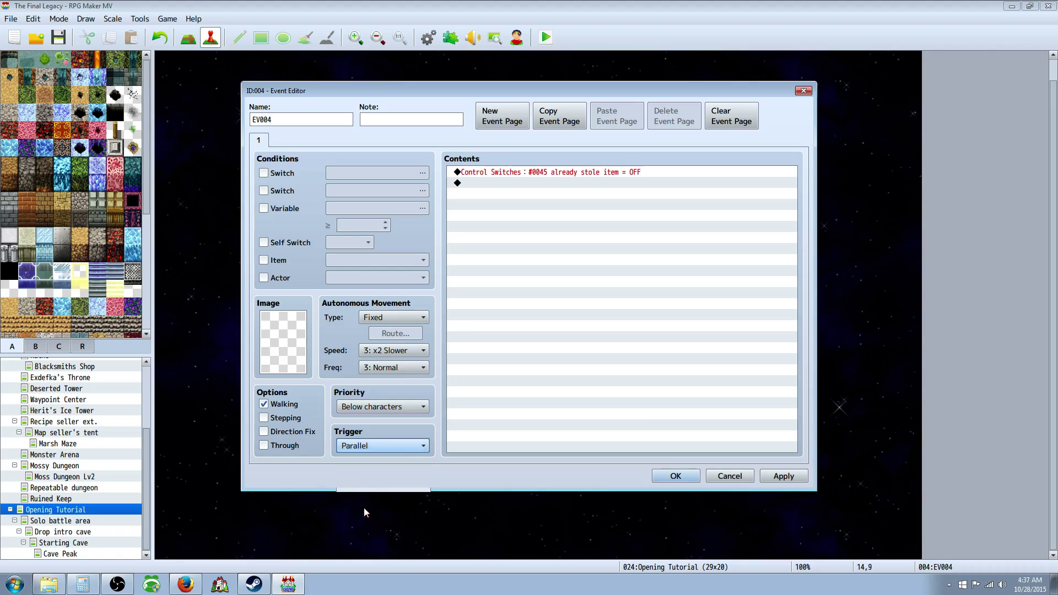
{"action": "left_click", "coordinate": [775, 477]}
{"action": "left_click", "coordinate": [676, 477]}
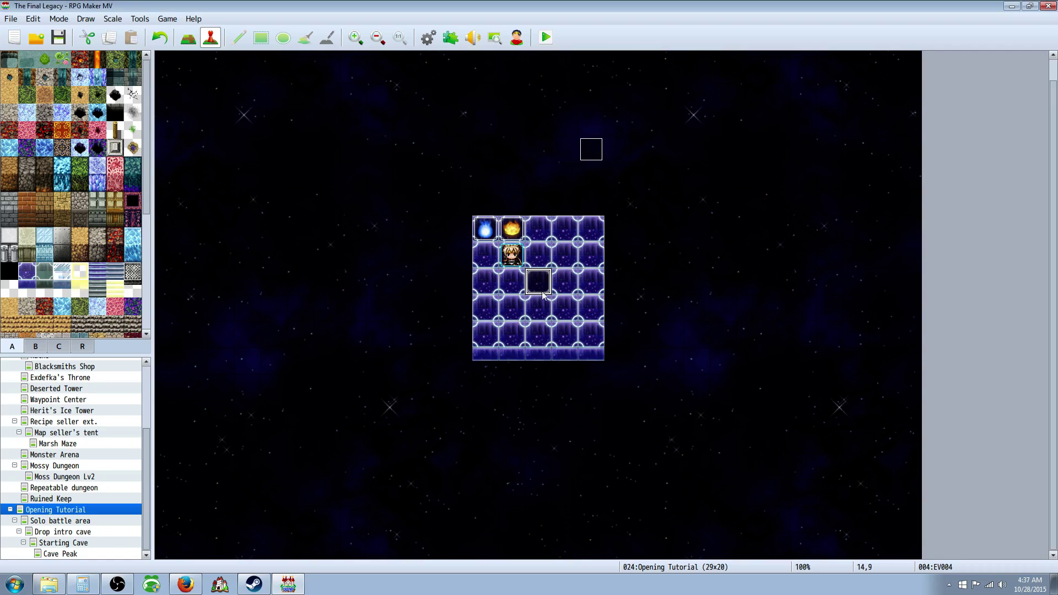
{"action": "right_click", "coordinate": [540, 276]}
{"action": "left_click", "coordinate": [580, 325]}
{"action": "left_click", "coordinate": [515, 235]}
Open the troop 0032 Fire Slime*2 in the database
{"action": "left_click", "coordinate": [428, 37]}
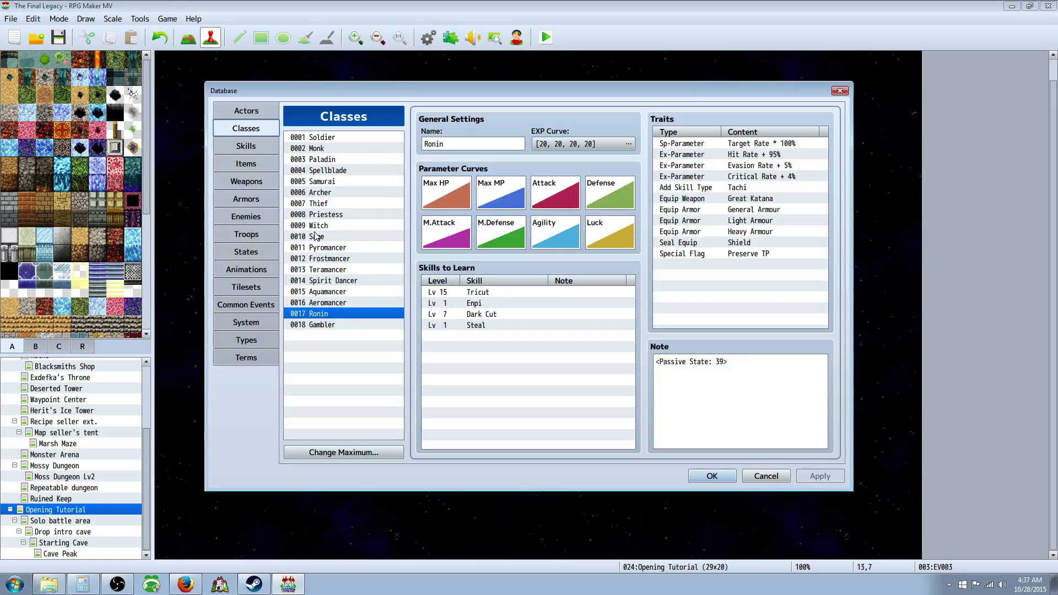
{"action": "left_click", "coordinate": [248, 234]}
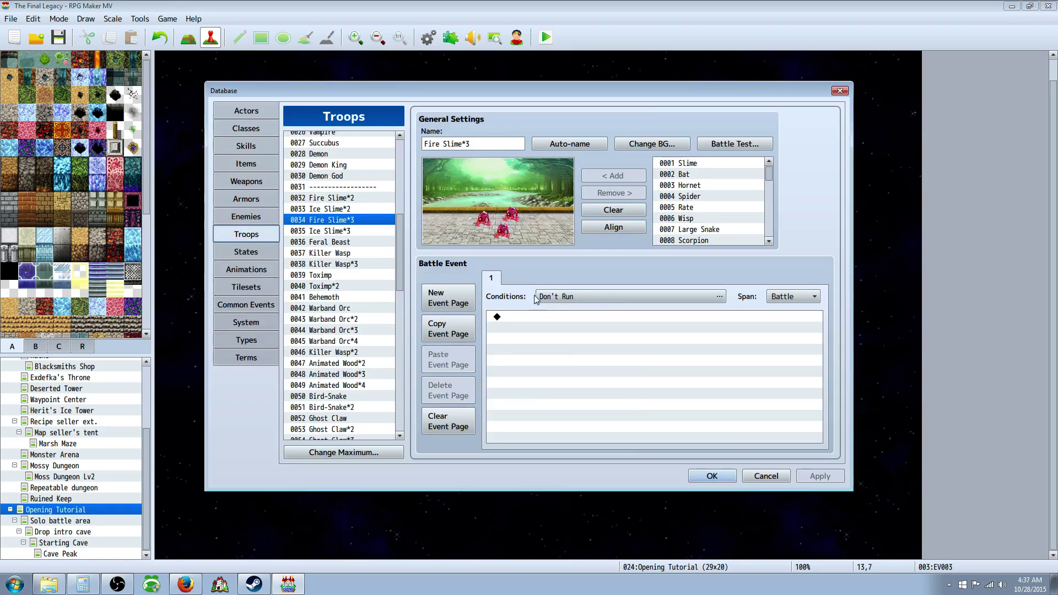
{"action": "left_click", "coordinate": [352, 210]}
{"action": "left_click", "coordinate": [352, 200]}
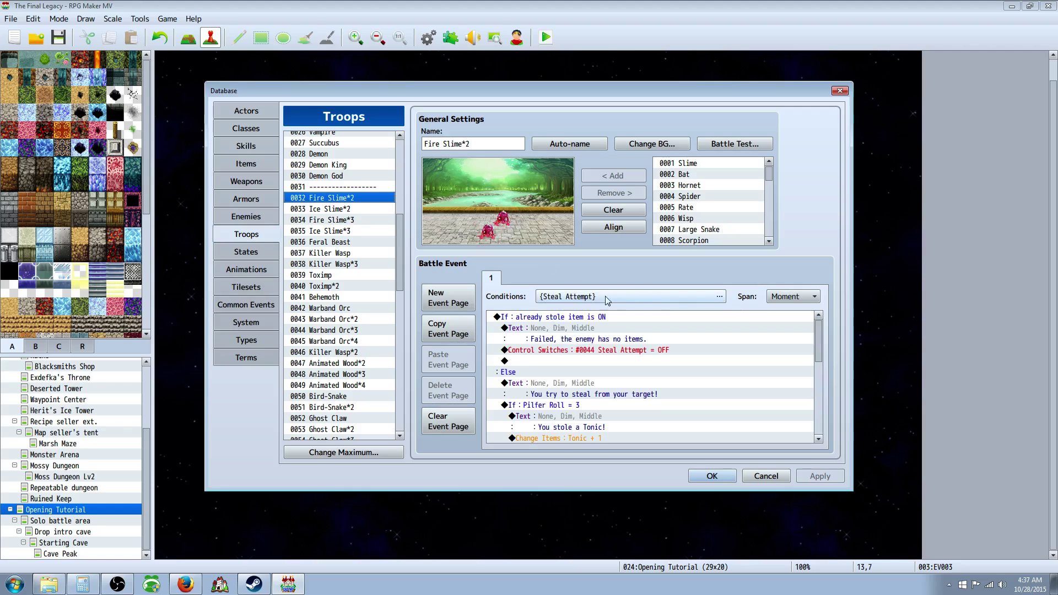
Set the Fire Slime*2 battle event's condition to switch 0044 Steal Attempt and its span to Moment
{"action": "left_click", "coordinate": [719, 297]}
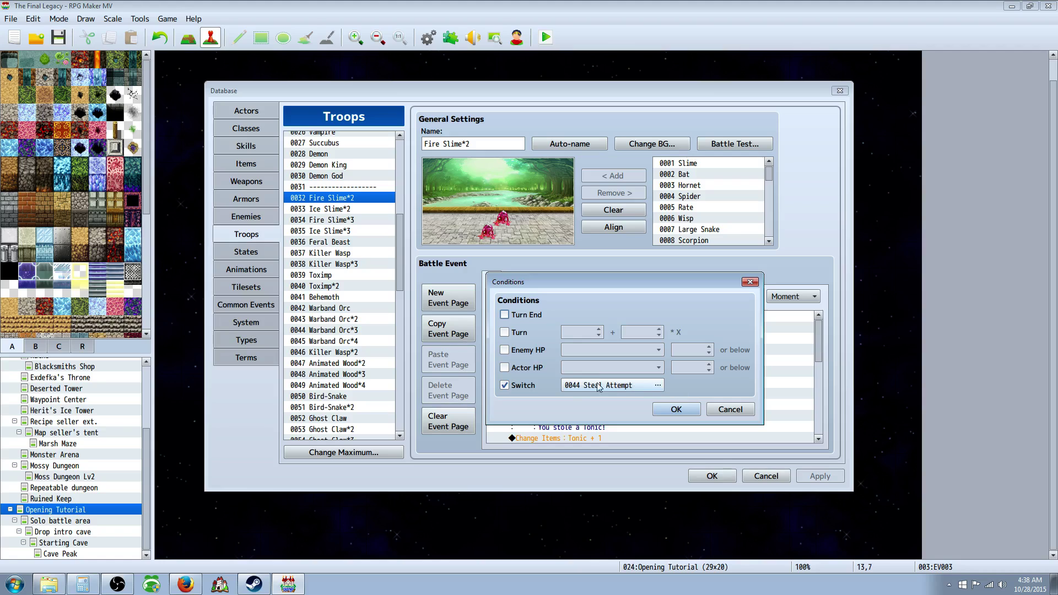
{"action": "left_click", "coordinate": [676, 410]}
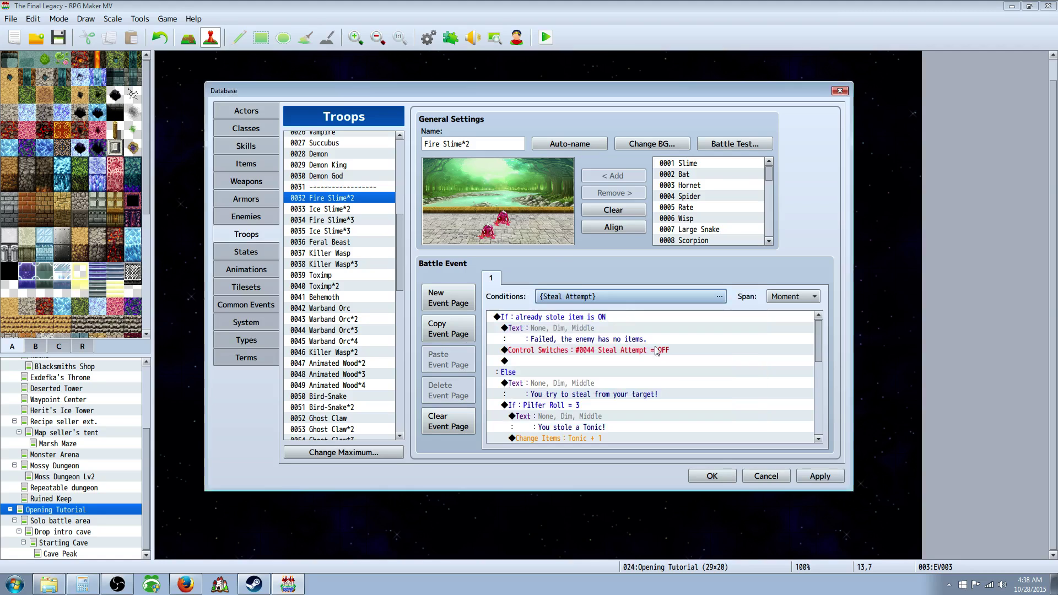
{"action": "left_click", "coordinate": [820, 298]}
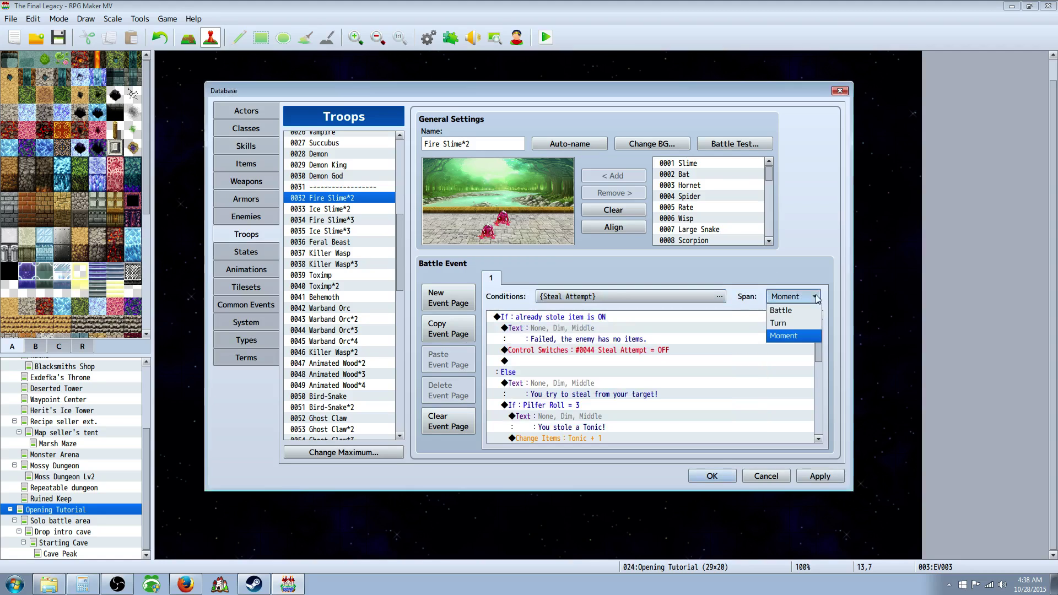
{"action": "left_click", "coordinate": [800, 337]}
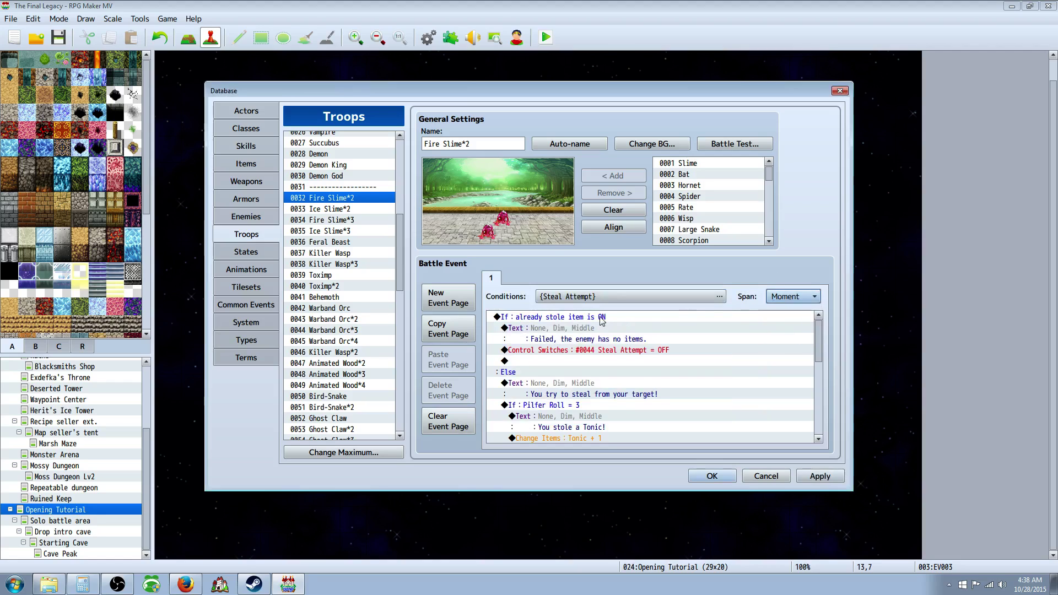
Edit the battle event's first conditional branch to test switch 0045 already stole item is ON, with an Else branch
{"action": "left_click", "coordinate": [576, 318]}
{"action": "right_click", "coordinate": [552, 319]}
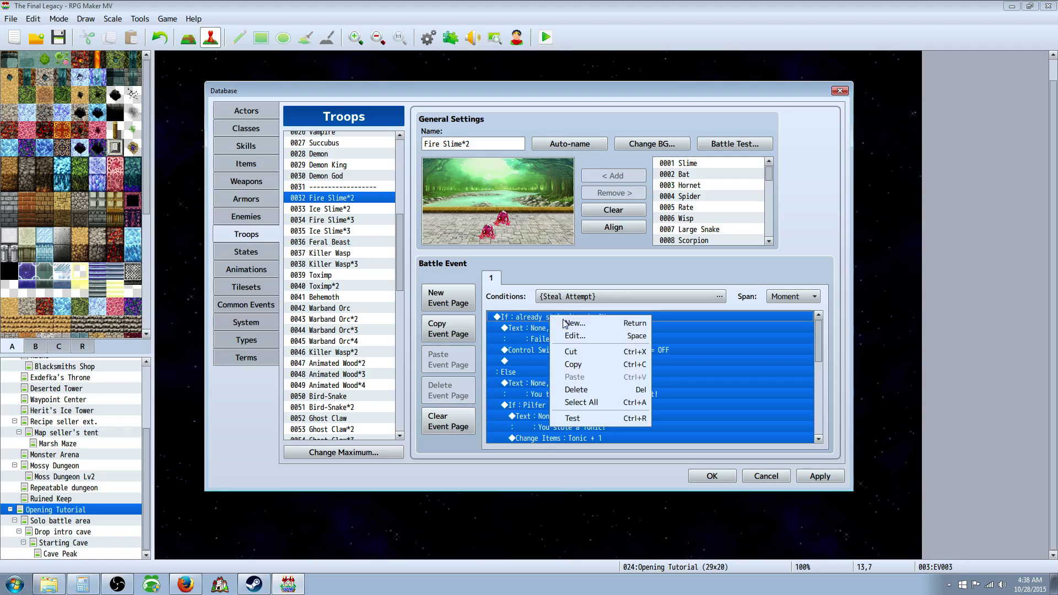
{"action": "left_click", "coordinate": [579, 332]}
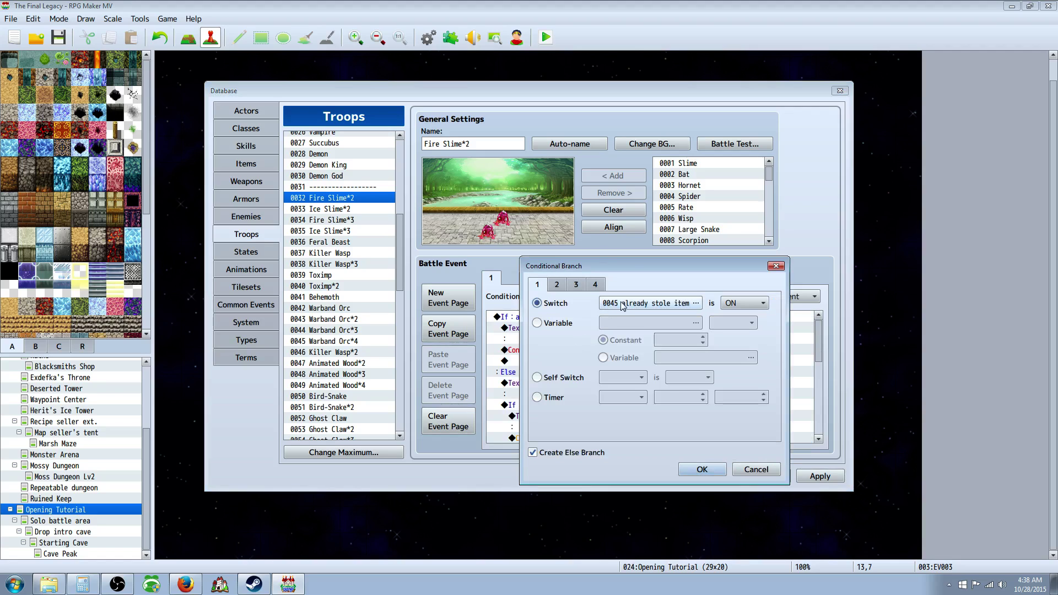
{"action": "left_click_drag", "start_coordinate": [623, 267], "coordinate": [578, 337]}
{"action": "left_click", "coordinate": [505, 377]}
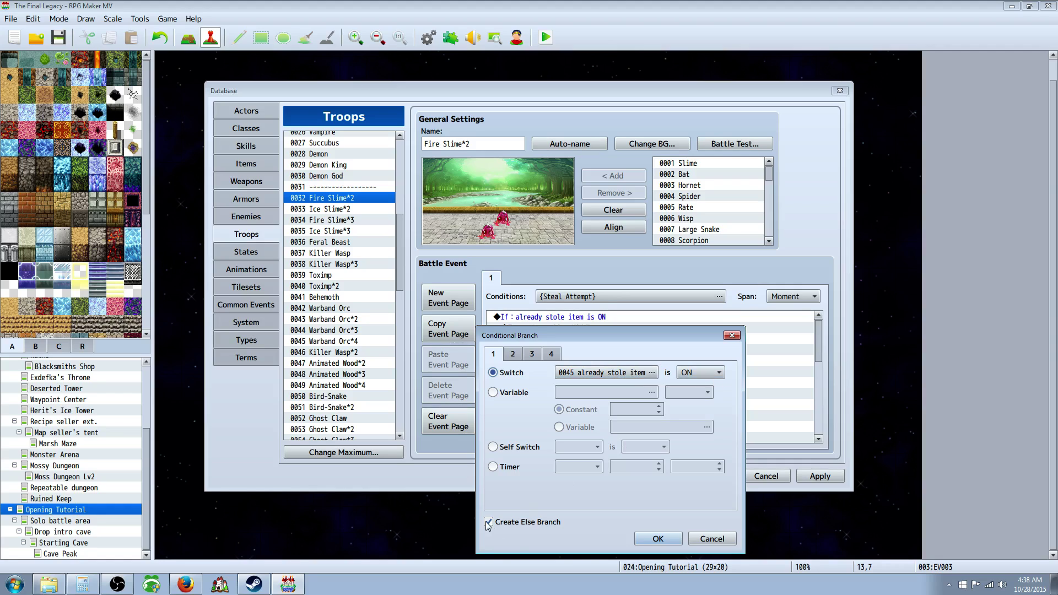
{"action": "left_click", "coordinate": [658, 539]}
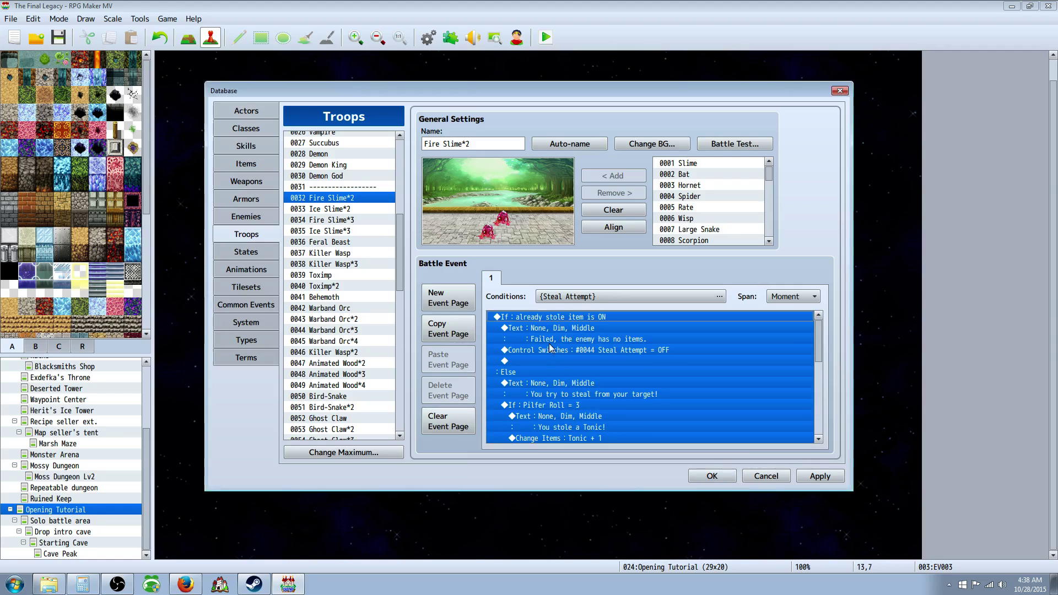
Check the failure message and the Steal Attempt OFF switch command inside the already stole item branch
{"action": "left_click", "coordinate": [553, 330]}
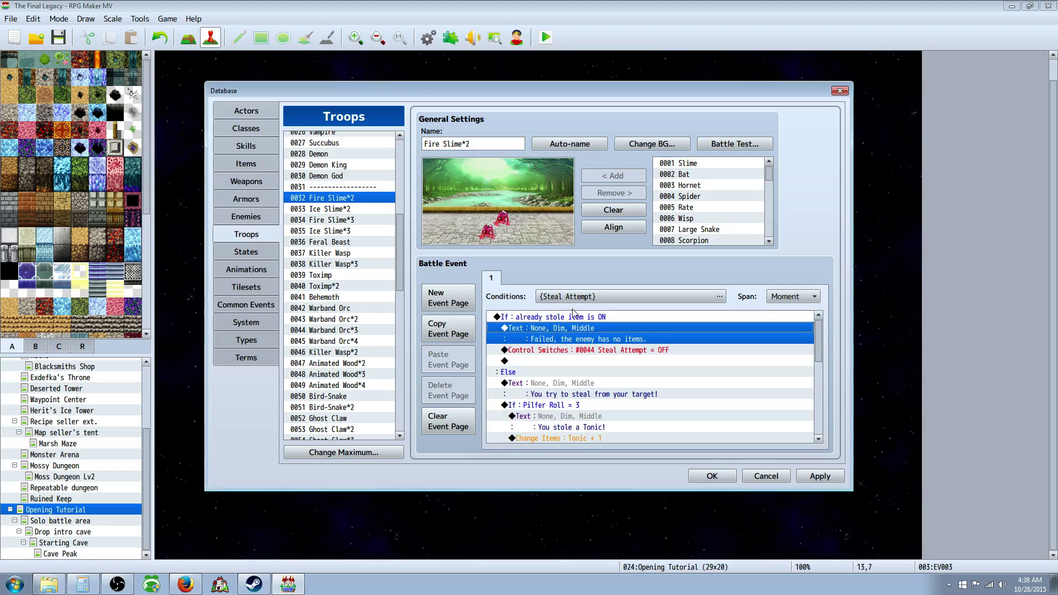
{"action": "right_click", "coordinate": [553, 330]}
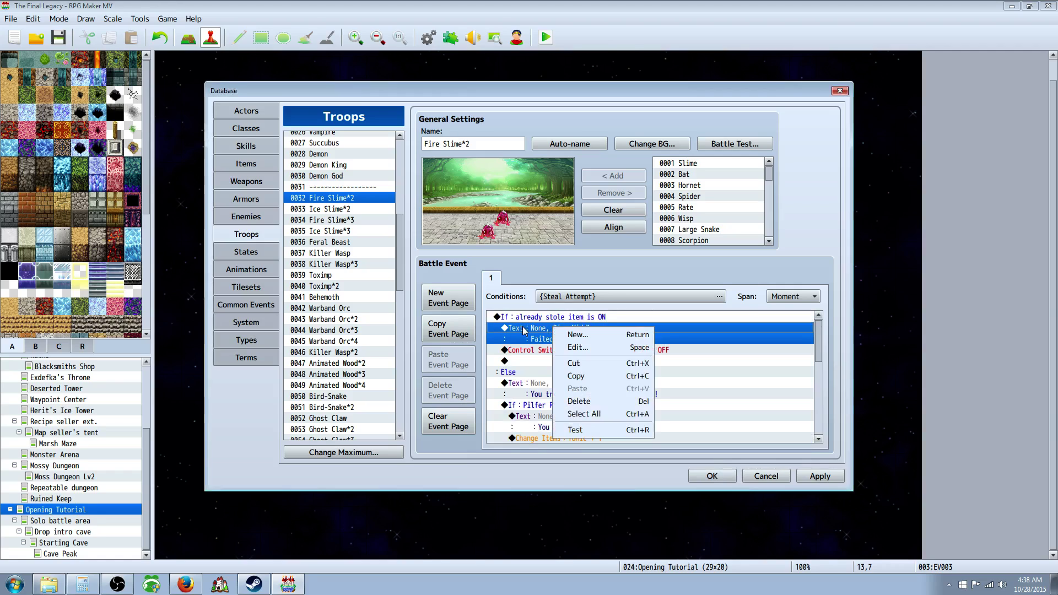
{"action": "left_click", "coordinate": [569, 333]}
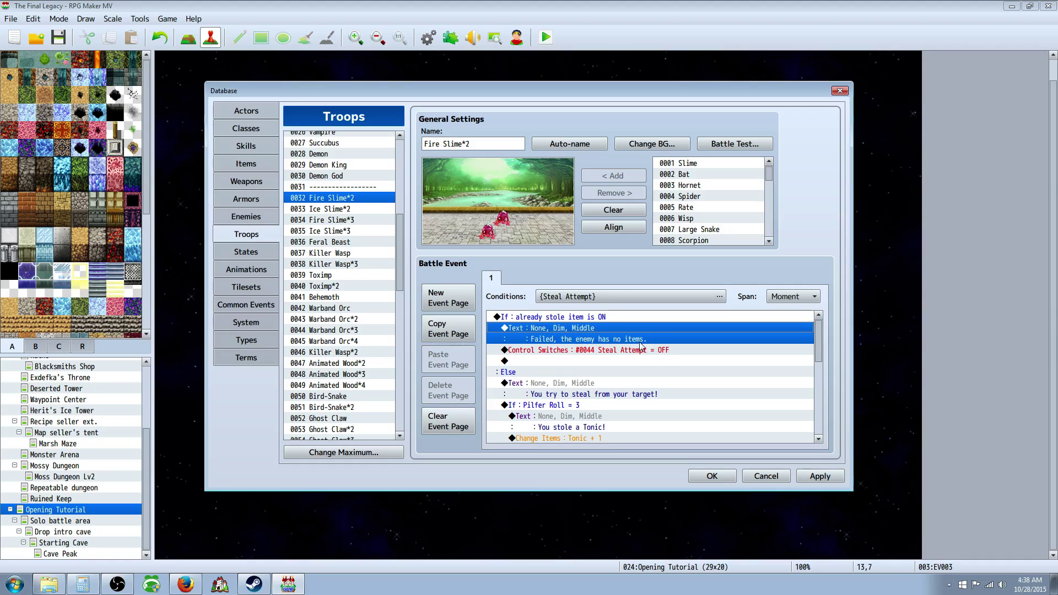
{"action": "left_click", "coordinate": [549, 355]}
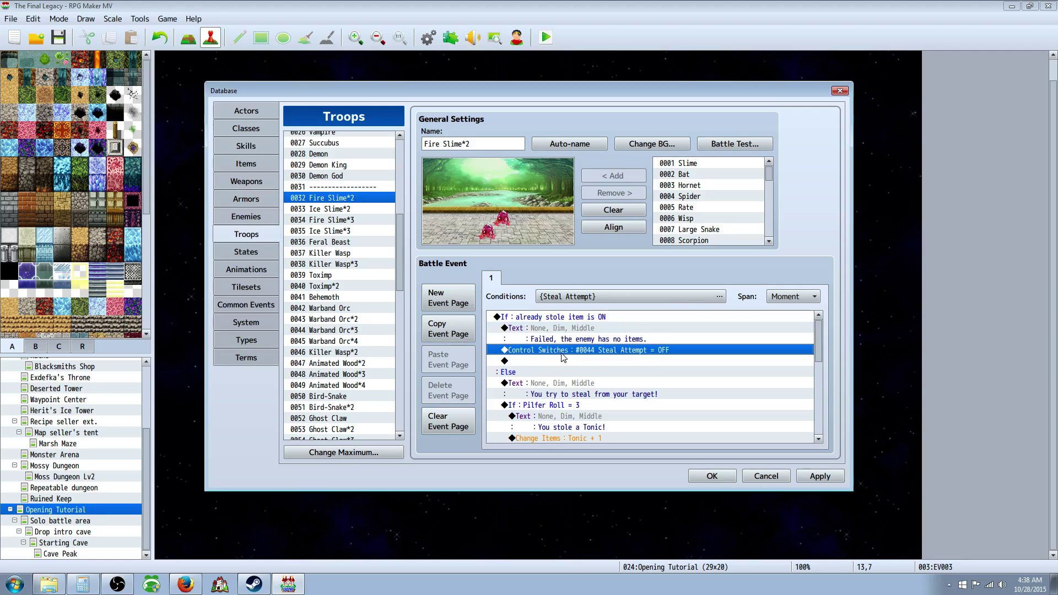
{"action": "right_click", "coordinate": [608, 351]}
{"action": "left_click", "coordinate": [620, 355]}
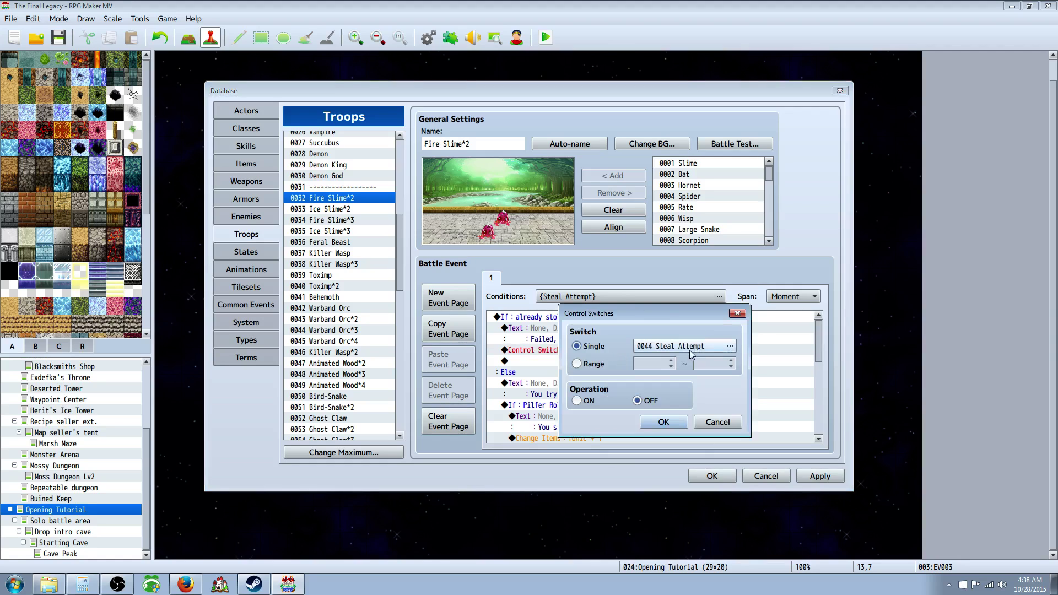
{"action": "left_click", "coordinate": [653, 421]}
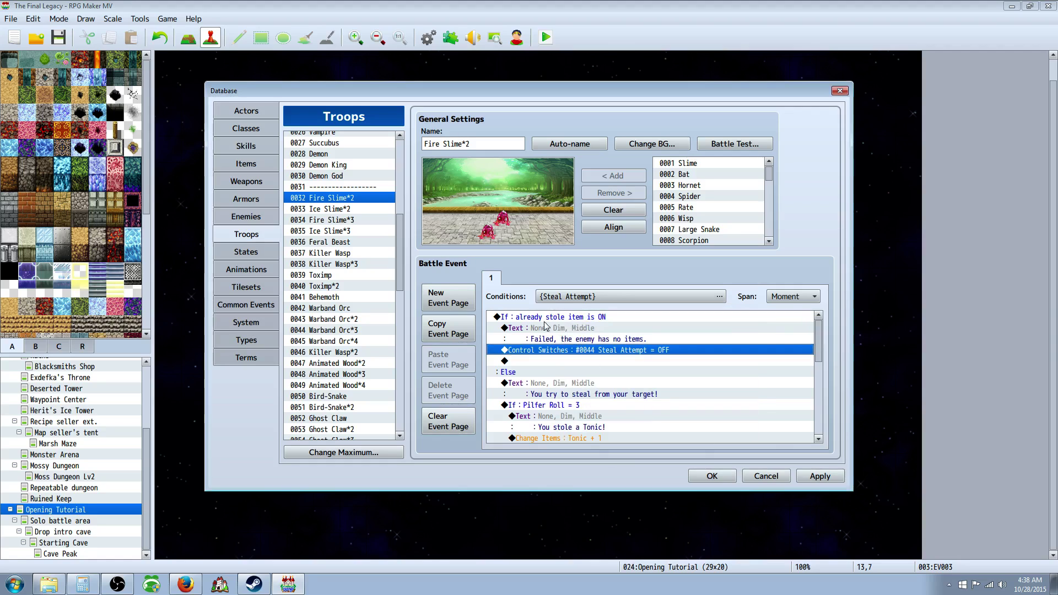
Review the steal attempt message in the Else section and the conditional branch that tests Pilfer Roll = 3
{"action": "scroll", "coordinate": [549, 341], "scroll_direction": "down", "scroll_amount": 1}
{"action": "scroll", "coordinate": [550, 340], "scroll_direction": "down", "scroll_amount": 2}
{"action": "left_click", "coordinate": [535, 352]}
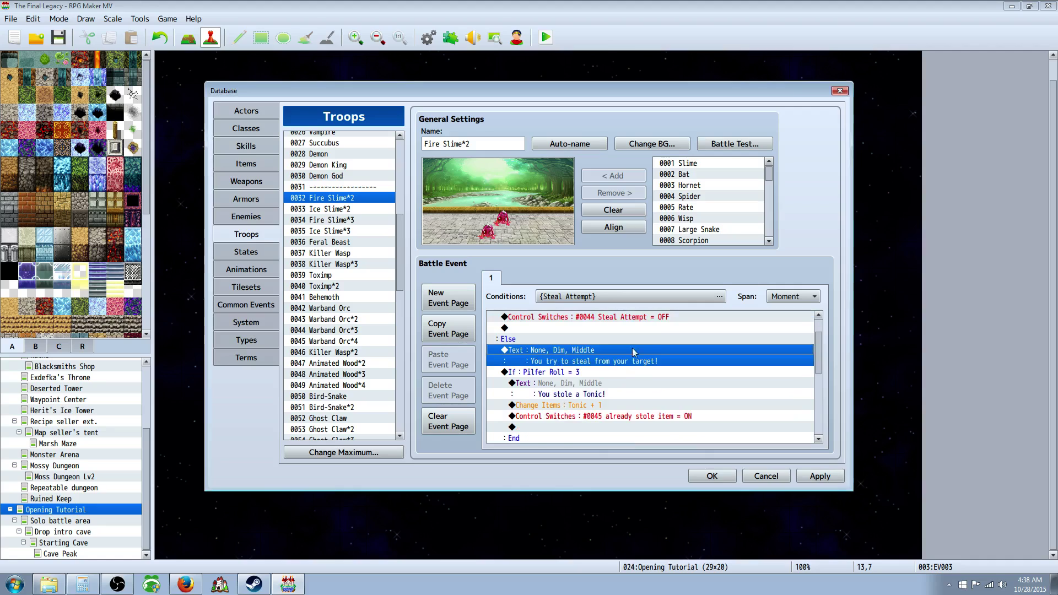
{"action": "scroll", "coordinate": [621, 349], "scroll_direction": "down", "scroll_amount": 2}
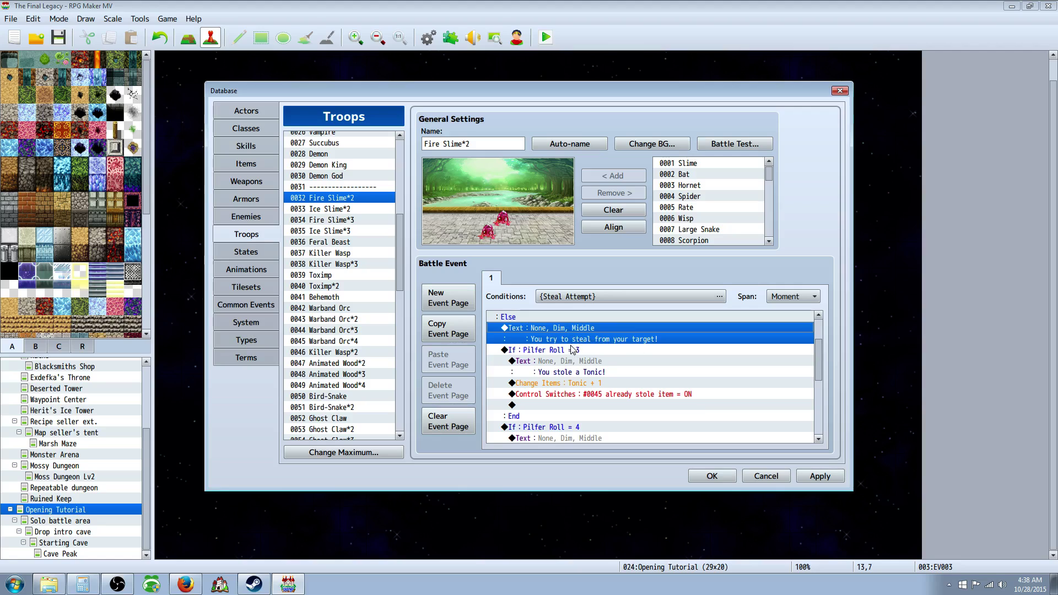
{"action": "left_click", "coordinate": [550, 352]}
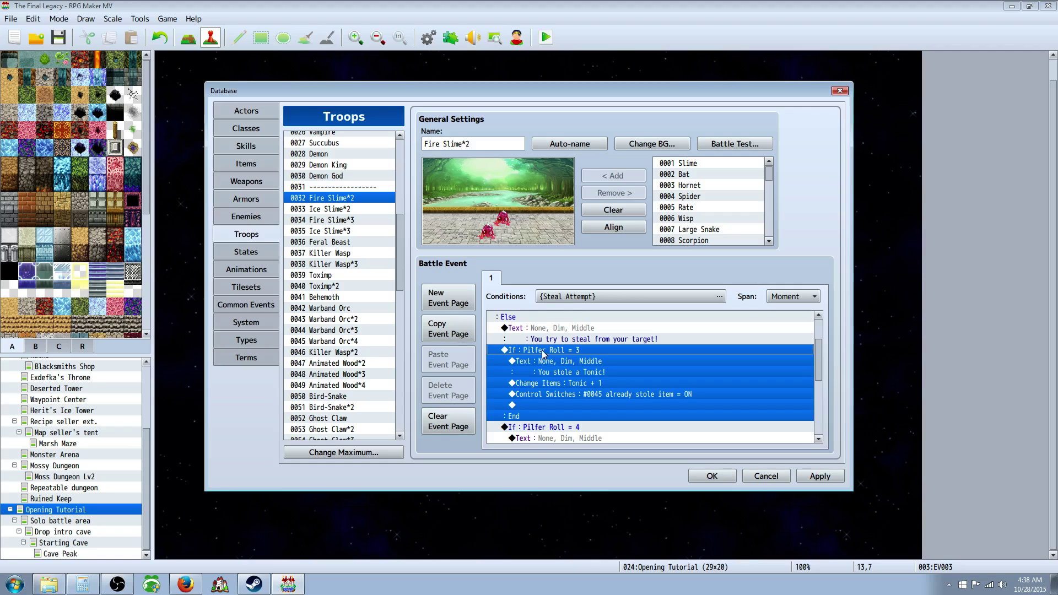
{"action": "right_click", "coordinate": [549, 355]}
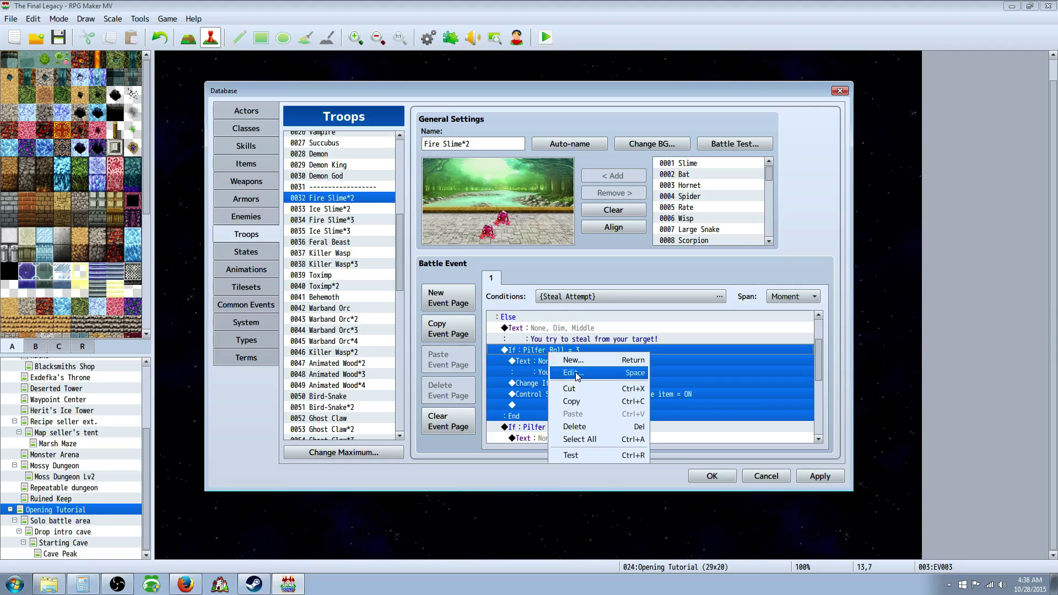
{"action": "left_click", "coordinate": [576, 373]}
{"action": "left_click_drag", "start_coordinate": [580, 241], "coordinate": [571, 228]}
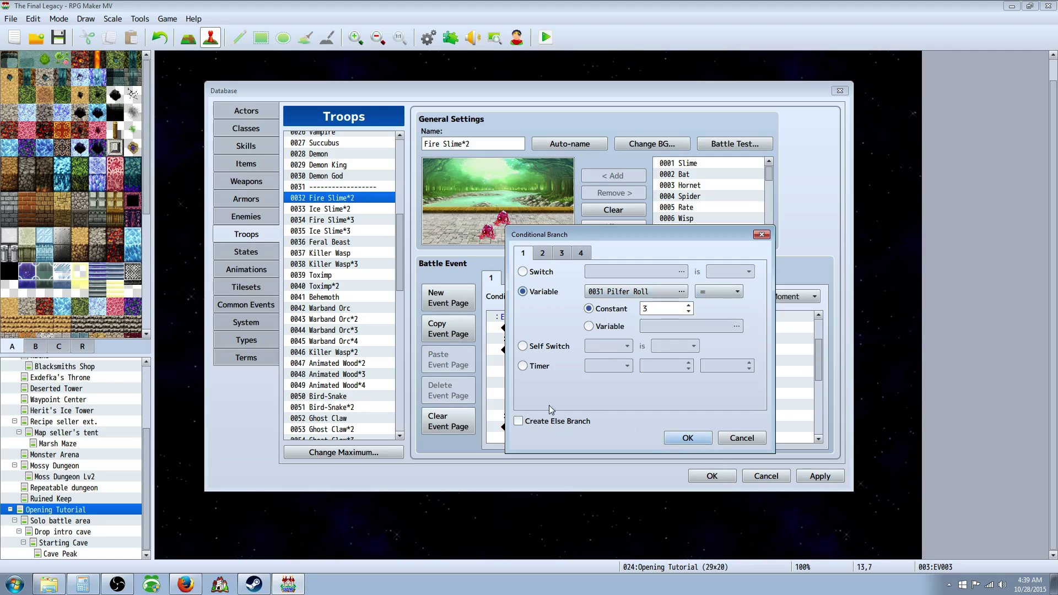
{"action": "left_click", "coordinate": [688, 438]}
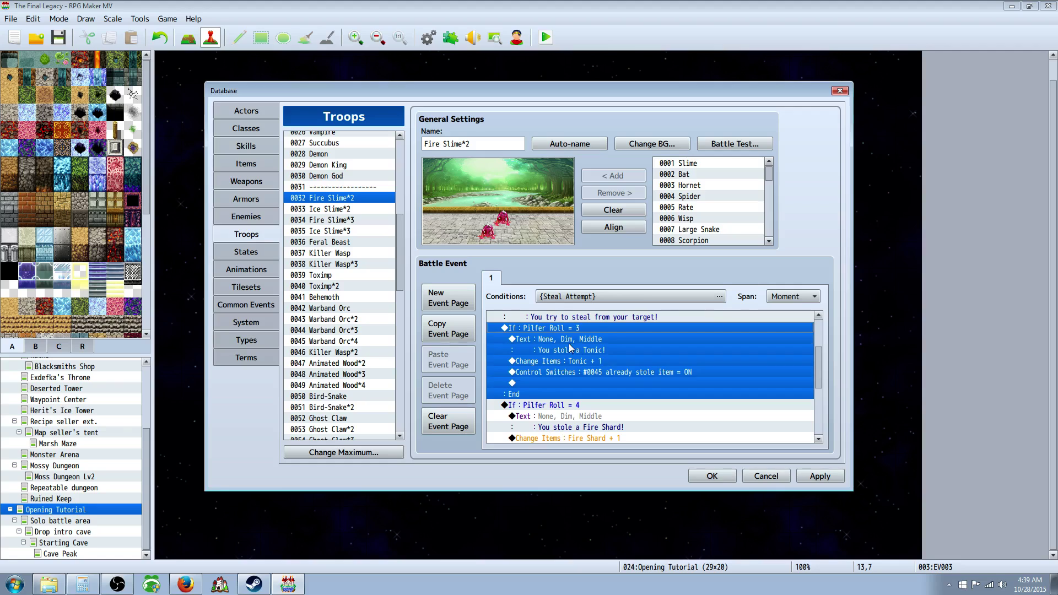
{"action": "left_click", "coordinate": [514, 340]}
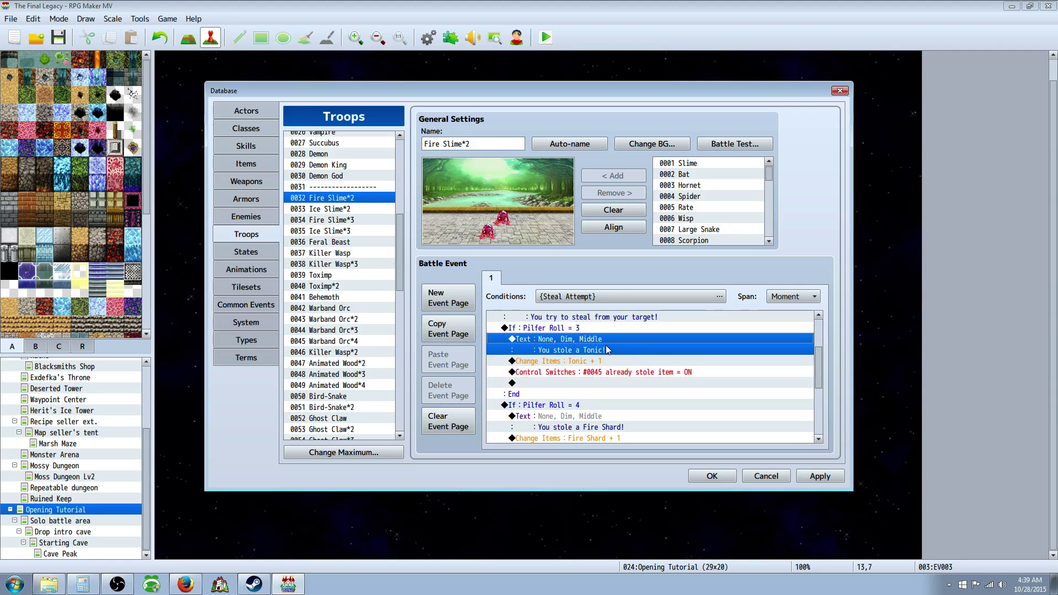
Look at the troops Fire Slime*3 and Feral Beast, and return to 0032 Fire Slime*2
{"action": "left_click", "coordinate": [336, 200]}
{"action": "left_click", "coordinate": [339, 220]}
{"action": "left_click", "coordinate": [345, 242]}
{"action": "left_click", "coordinate": [346, 198]}
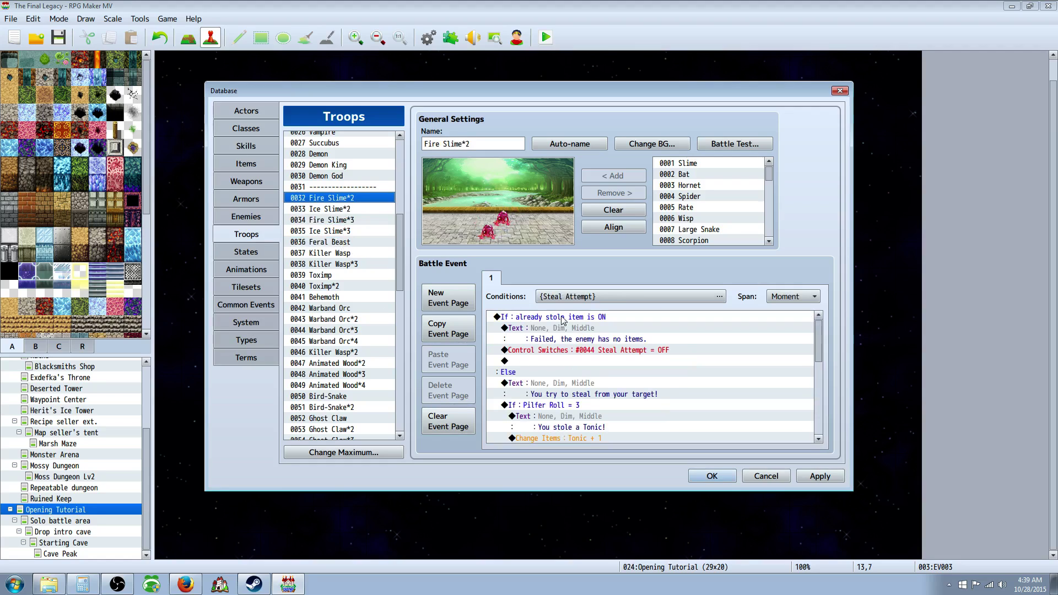
Inspect the Tonic message and the settings of its Change Items command in the Pilfer Roll = 3 branch
{"action": "left_click", "coordinate": [575, 352]}
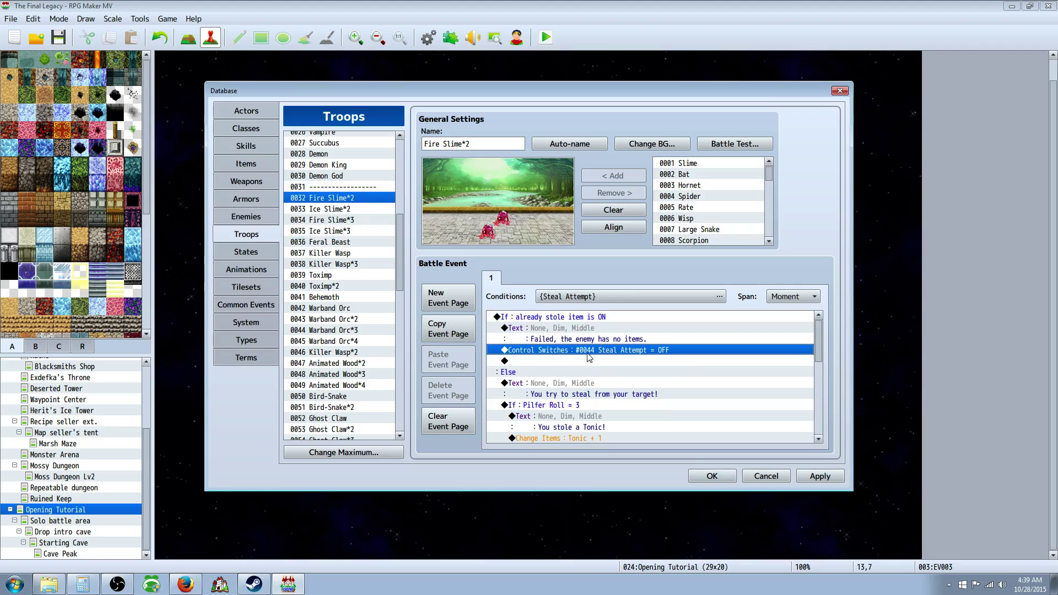
{"action": "scroll", "coordinate": [591, 359], "scroll_direction": "down", "scroll_amount": 3}
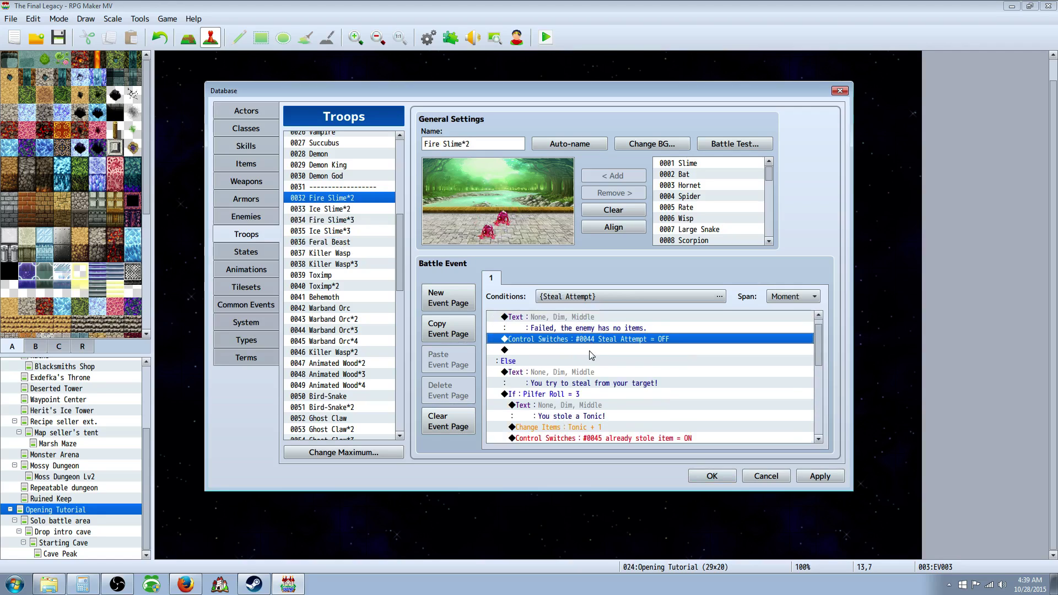
{"action": "left_click", "coordinate": [578, 395]}
{"action": "scroll", "coordinate": [578, 396], "scroll_direction": "down", "scroll_amount": 4}
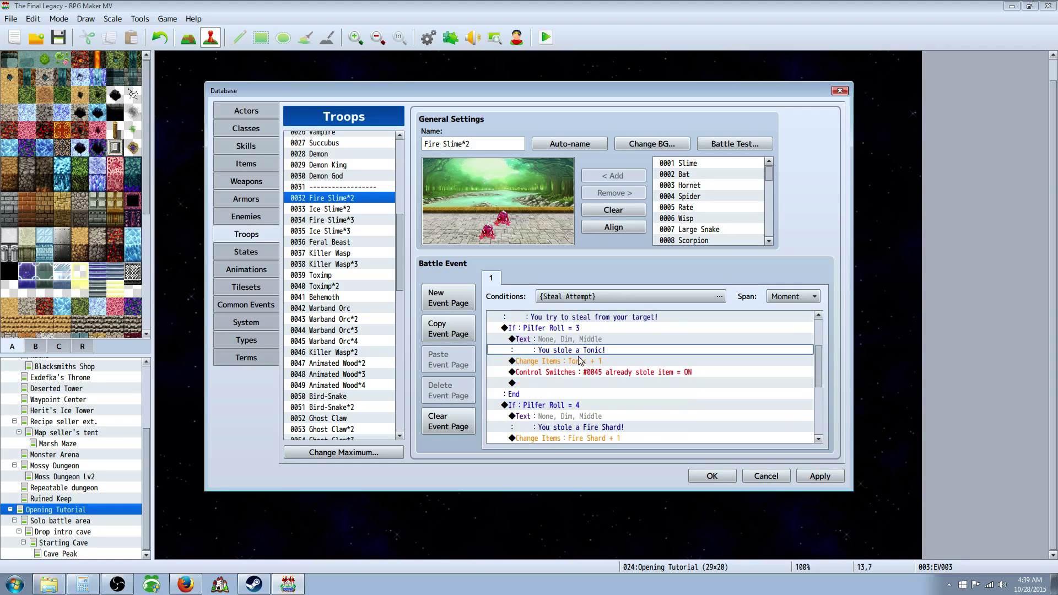
{"action": "left_click", "coordinate": [579, 352]}
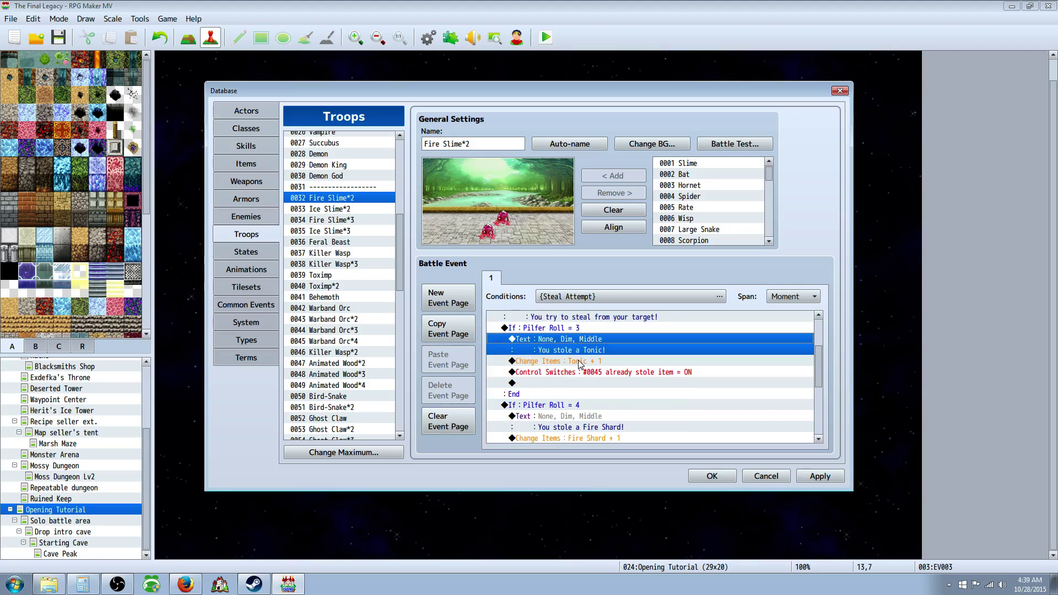
{"action": "left_click", "coordinate": [591, 362]}
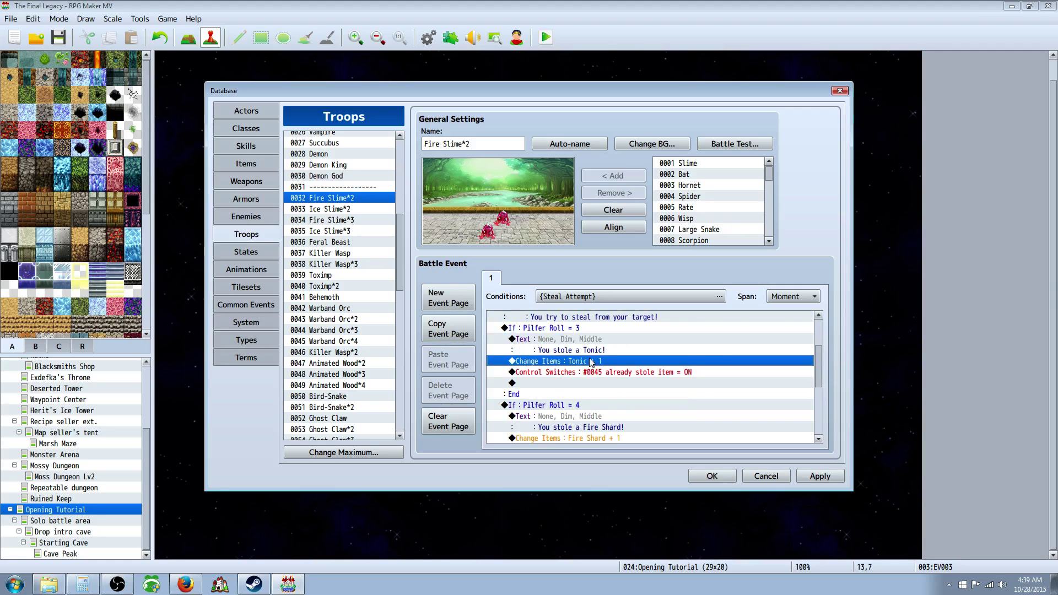
{"action": "right_click", "coordinate": [565, 363]}
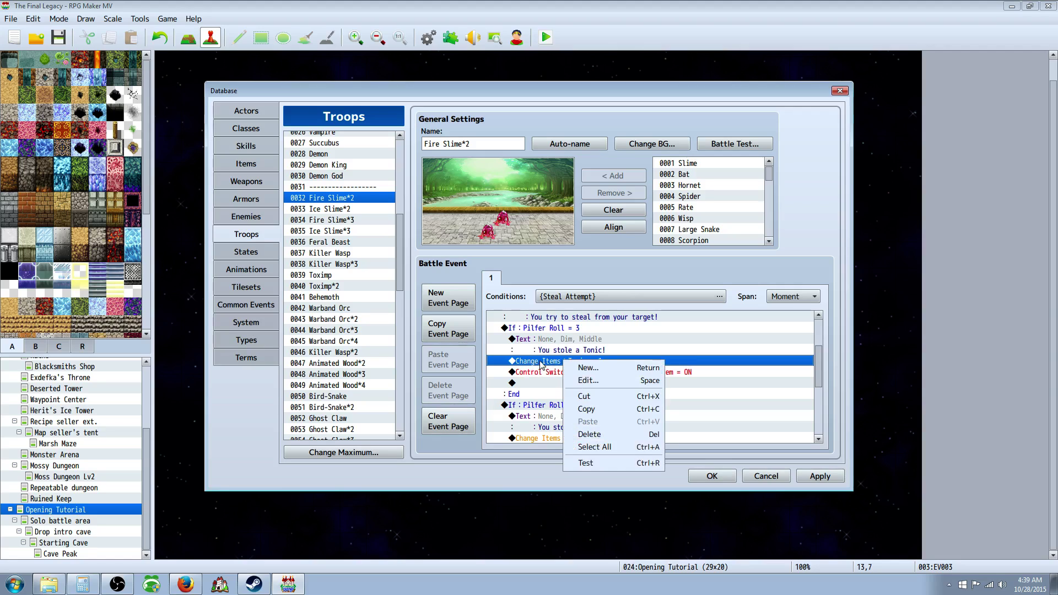
{"action": "left_click", "coordinate": [548, 365]}
{"action": "right_click", "coordinate": [575, 359]}
{"action": "left_click", "coordinate": [593, 378]}
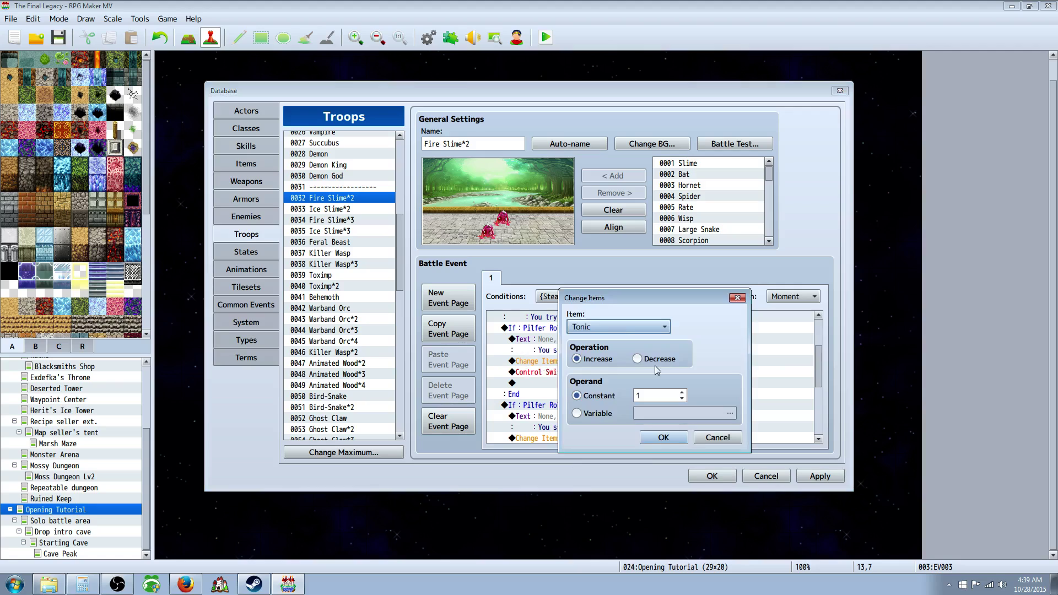
{"action": "left_click", "coordinate": [708, 438]}
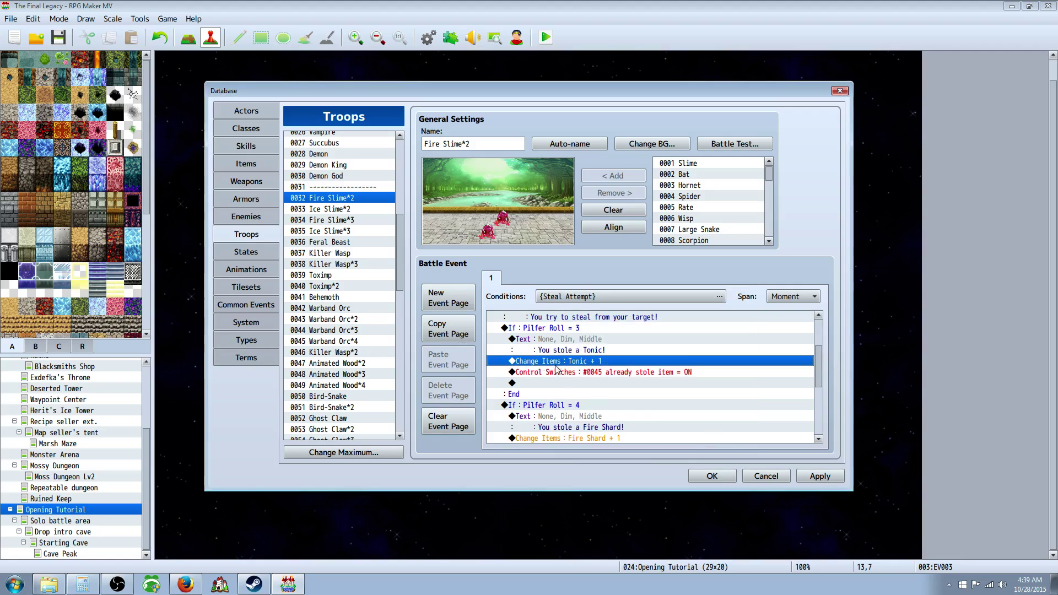
Examine the Control Switches command for 0045 already stole item in the Pilfer Roll = 3 branch
{"action": "left_click", "coordinate": [552, 373]}
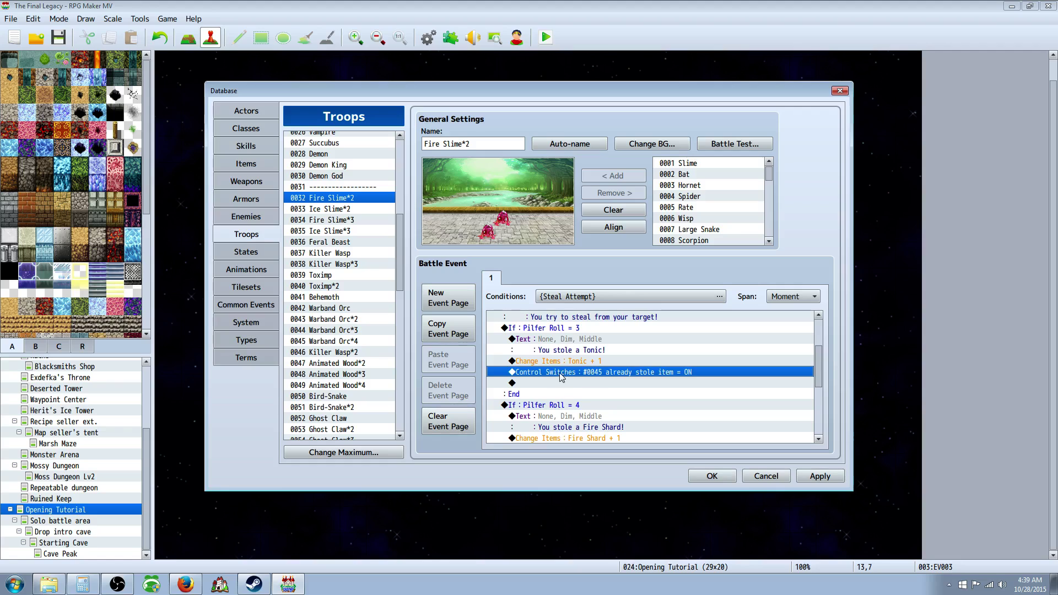
{"action": "right_click", "coordinate": [609, 371]}
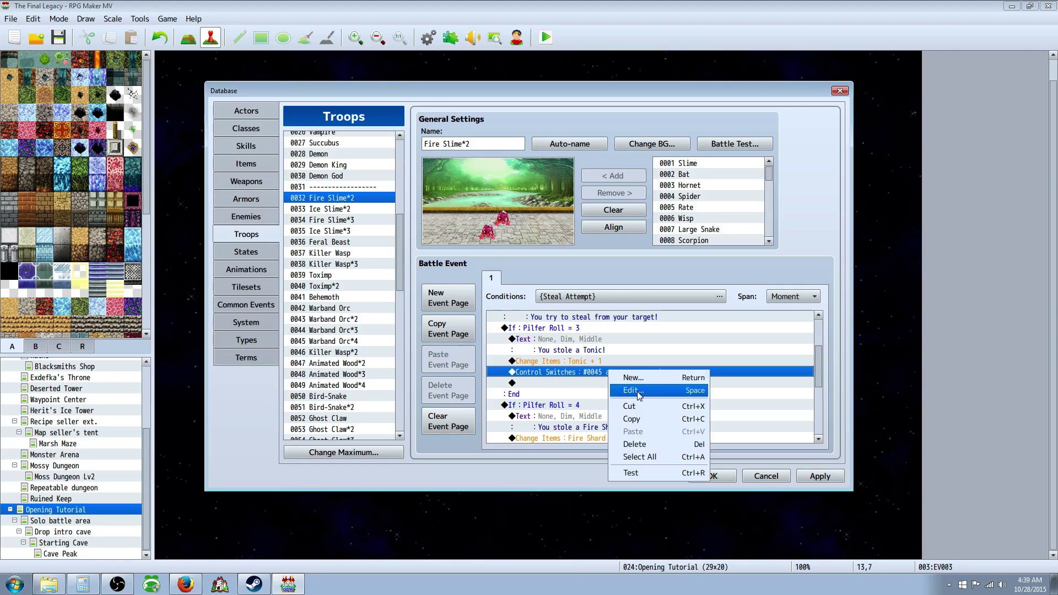
{"action": "left_click", "coordinate": [576, 384]}
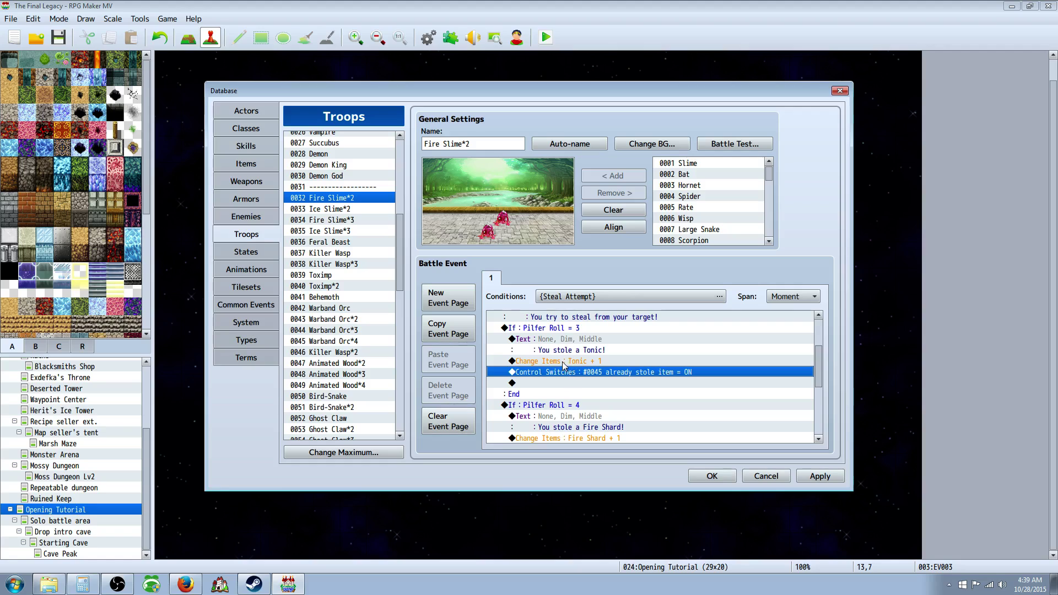
Inspect the settings of the conditional branch that tests variable 0031 Pilfer Roll = 4
{"action": "scroll", "coordinate": [546, 353], "scroll_direction": "down", "scroll_amount": 1}
{"action": "left_click", "coordinate": [514, 340]}
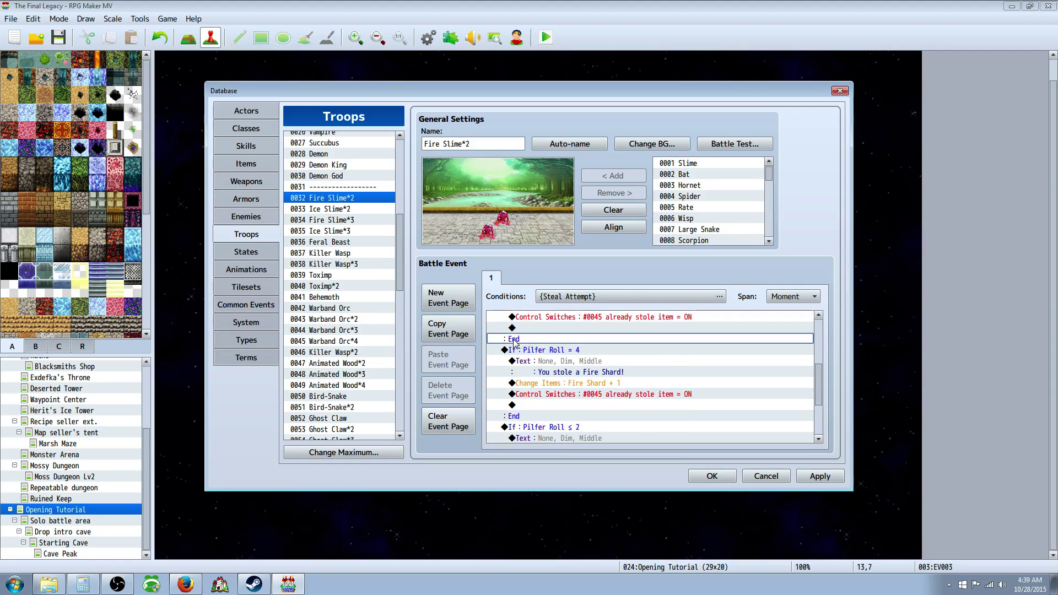
{"action": "left_click", "coordinate": [512, 351]}
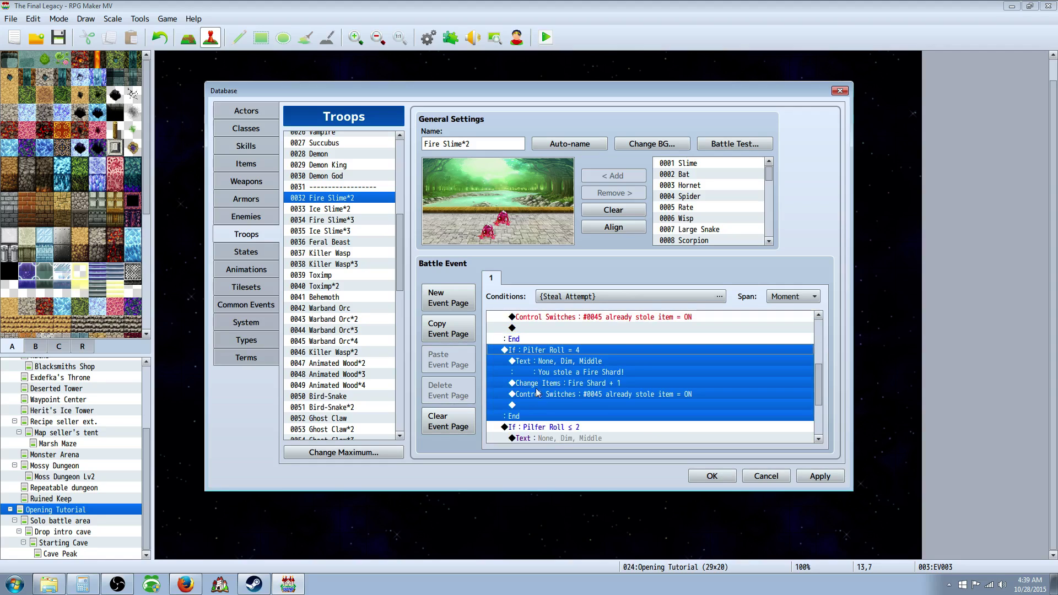
{"action": "right_click", "coordinate": [539, 347]}
{"action": "left_click", "coordinate": [569, 366]}
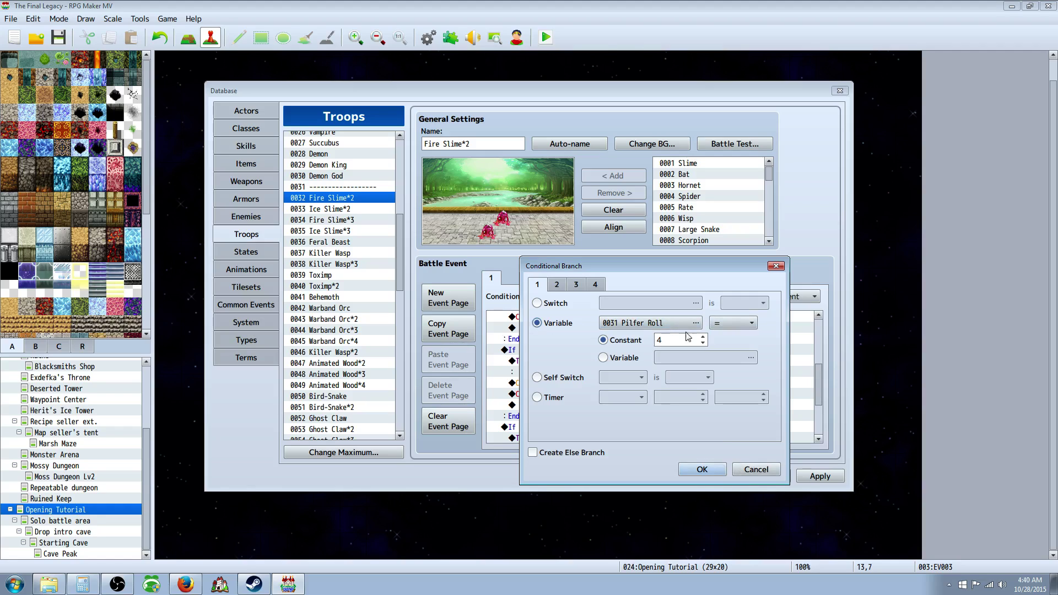
{"action": "left_click", "coordinate": [702, 469]}
Review the Fire Shard message, item change and already stole item switch command in the Pilfer Roll = 4 branch
{"action": "left_click", "coordinate": [574, 367]}
{"action": "scroll", "coordinate": [607, 352], "scroll_direction": "down", "scroll_amount": 1}
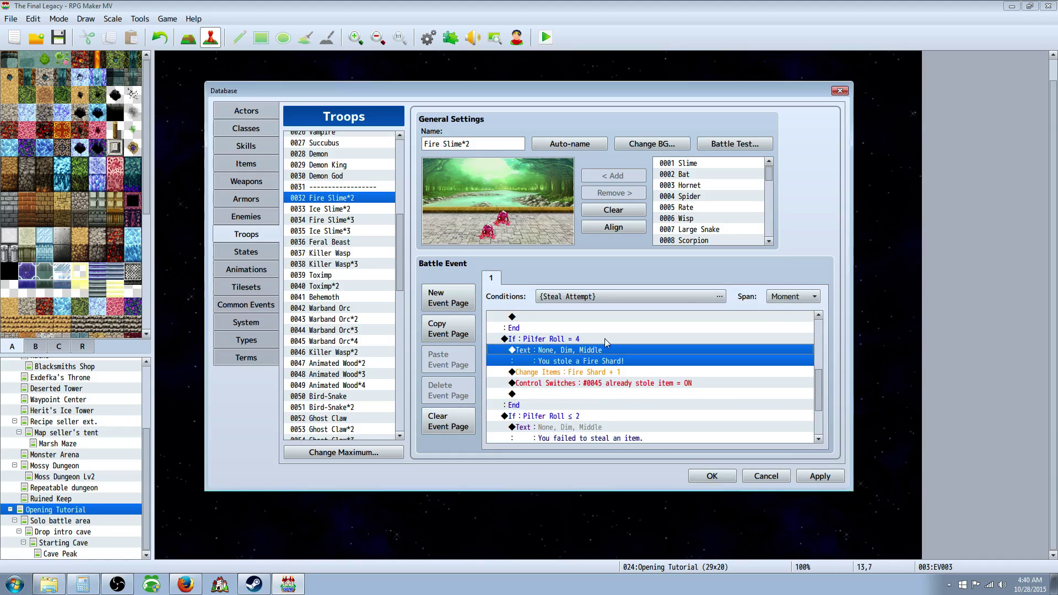
{"action": "scroll", "coordinate": [592, 360], "scroll_direction": "down", "scroll_amount": 1}
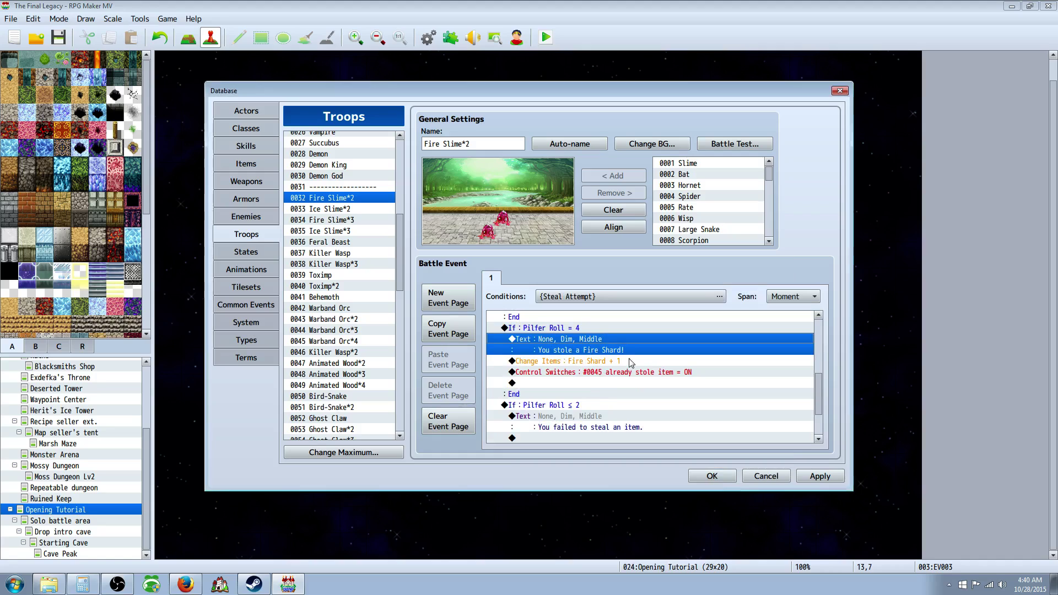
{"action": "left_click", "coordinate": [600, 363]}
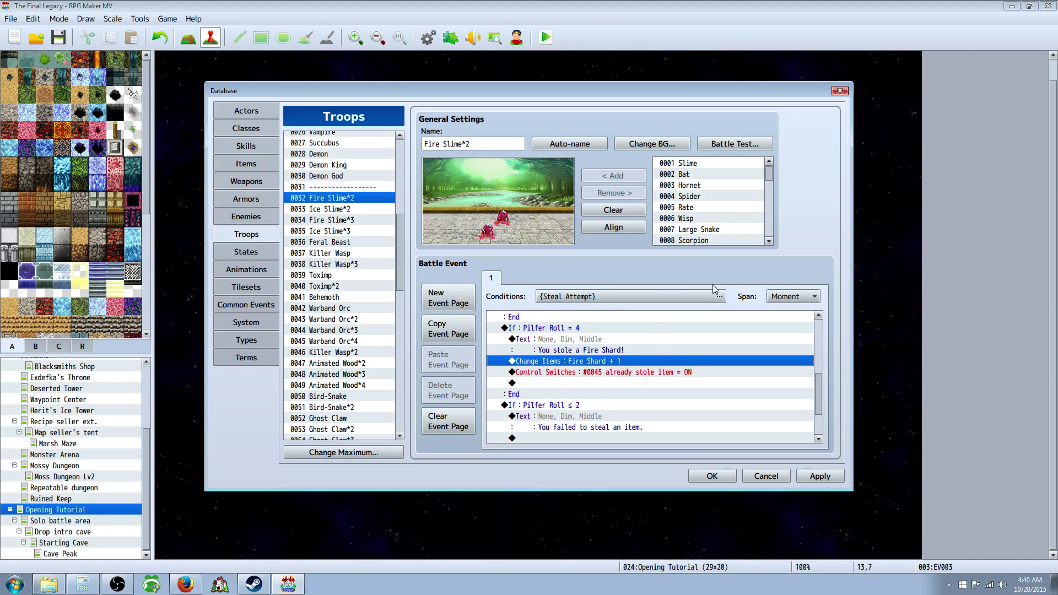
{"action": "left_click", "coordinate": [559, 373]}
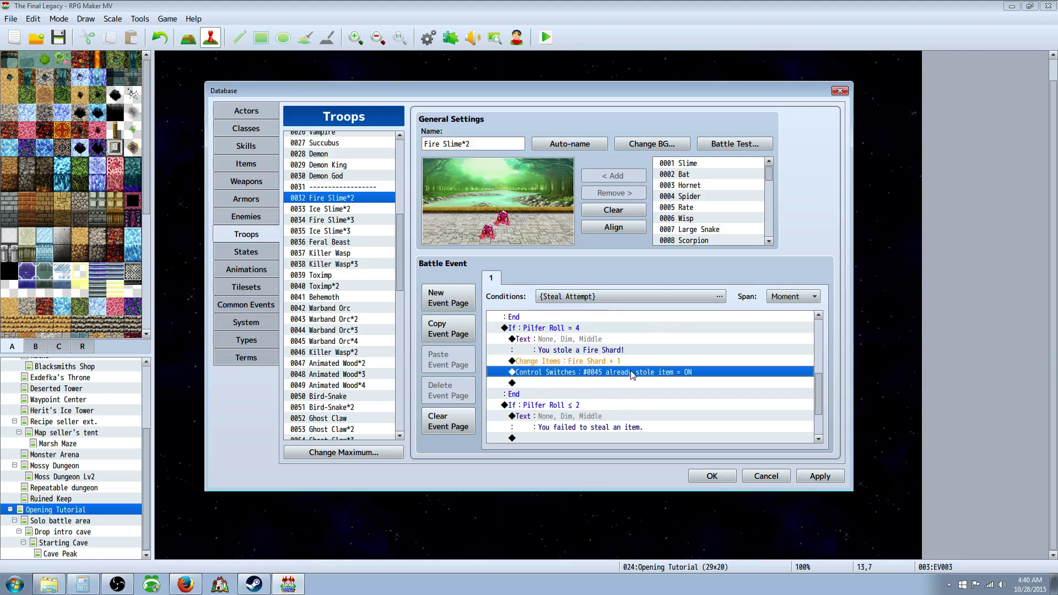
Inspect the settings of the Pilfer Roll ≤ 2 conditional branch and its failed-steal message
{"action": "scroll", "coordinate": [532, 393], "scroll_direction": "down", "scroll_amount": 3}
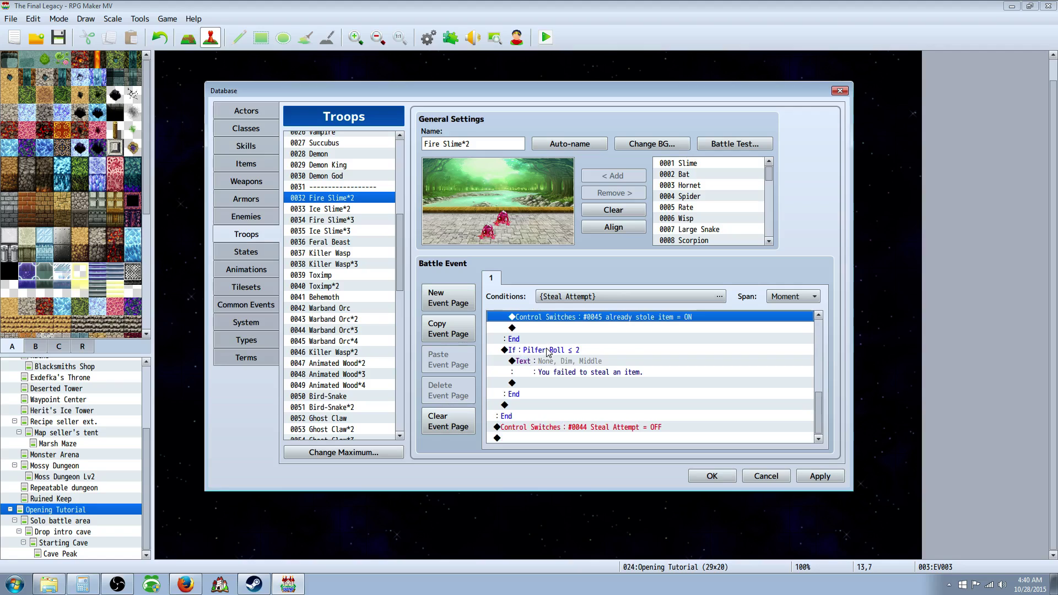
{"action": "left_click", "coordinate": [547, 351]}
{"action": "right_click", "coordinate": [533, 351]}
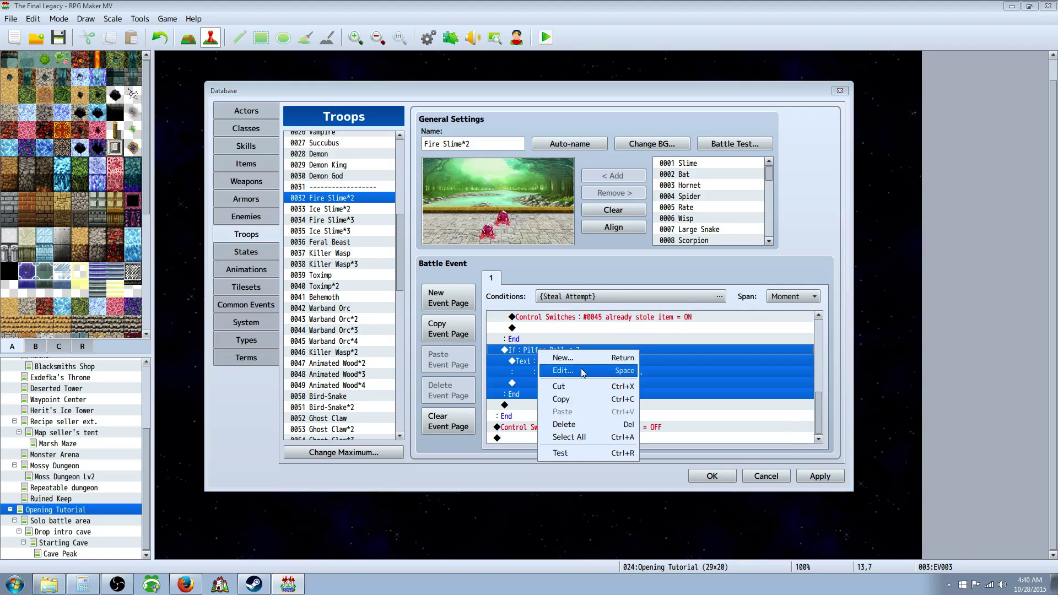
{"action": "left_click", "coordinate": [554, 366]}
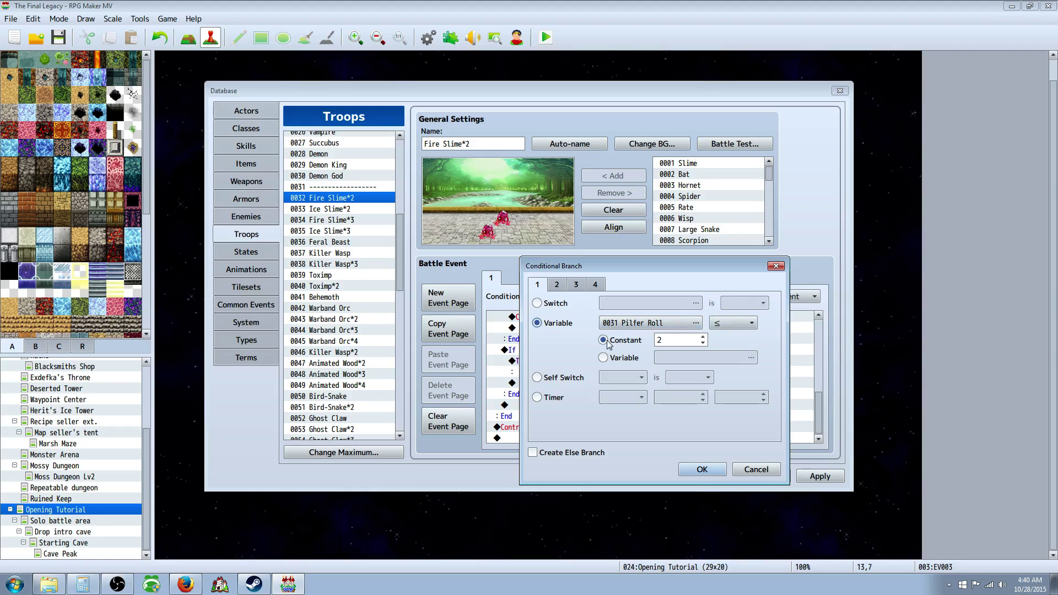
{"action": "left_click", "coordinate": [703, 470]}
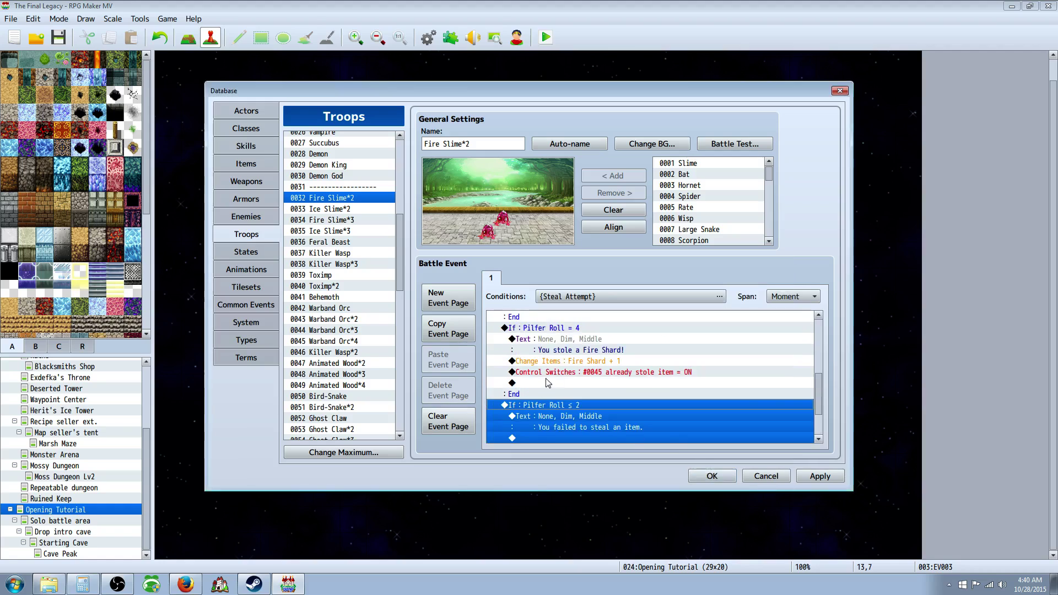
{"action": "left_click", "coordinate": [575, 365]}
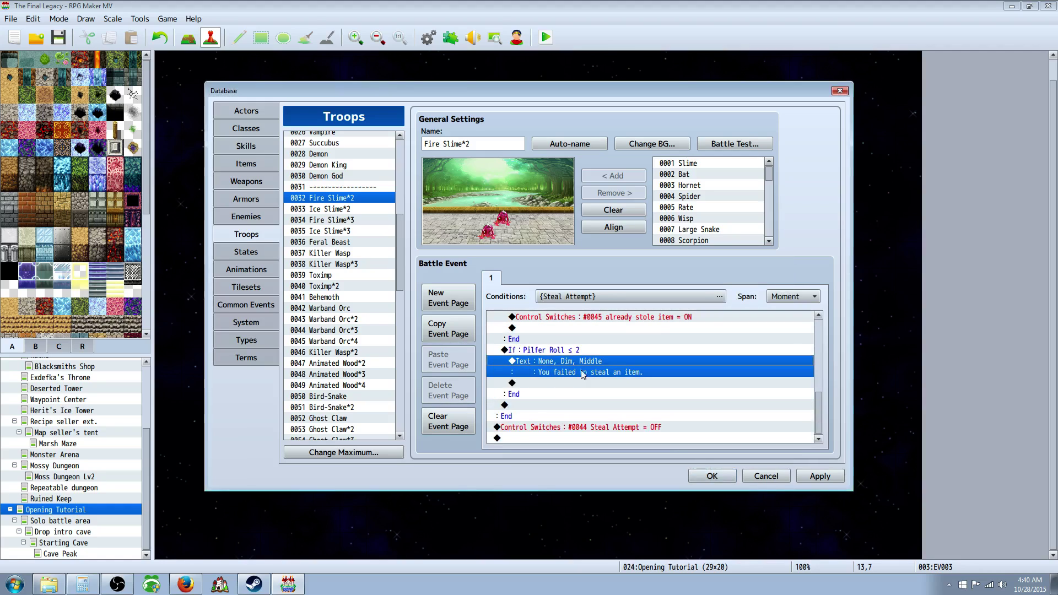
{"action": "left_click", "coordinate": [559, 385]}
{"action": "left_click", "coordinate": [531, 394]}
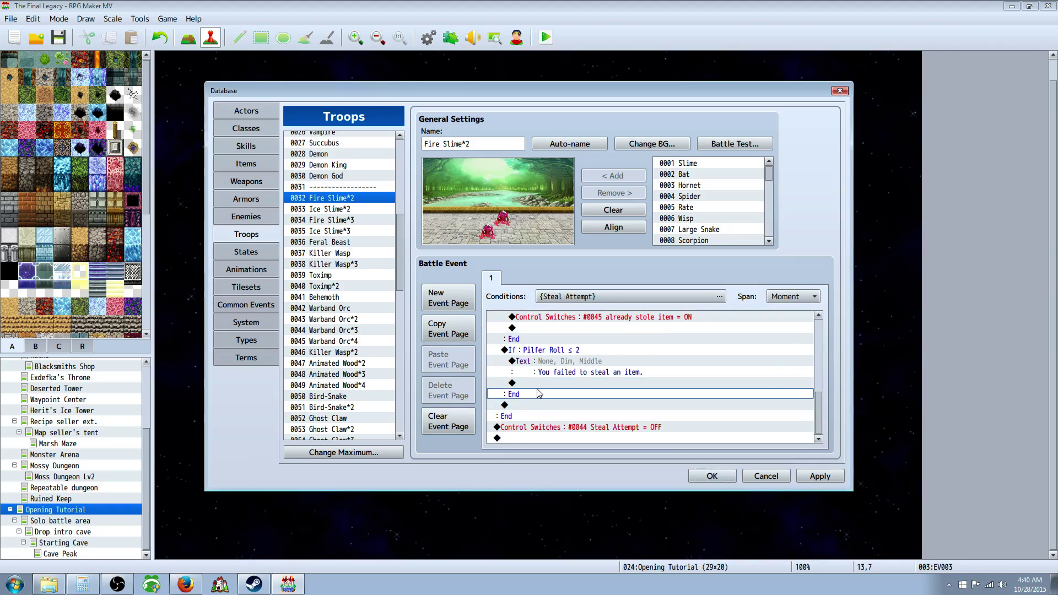
Review the closing Control Switches command for 0044 Steal Attempt, and apply the database changes
{"action": "right_click", "coordinate": [534, 429]}
{"action": "left_click", "coordinate": [561, 451]}
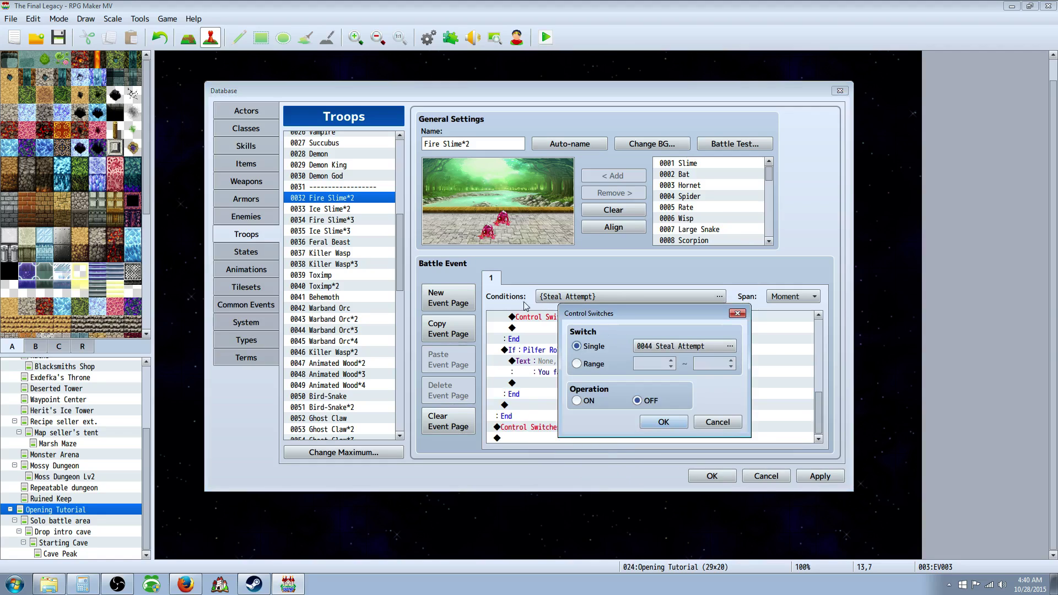
{"action": "left_click", "coordinate": [682, 422]}
{"action": "scroll", "coordinate": [616, 428], "scroll_direction": "down", "scroll_amount": 1}
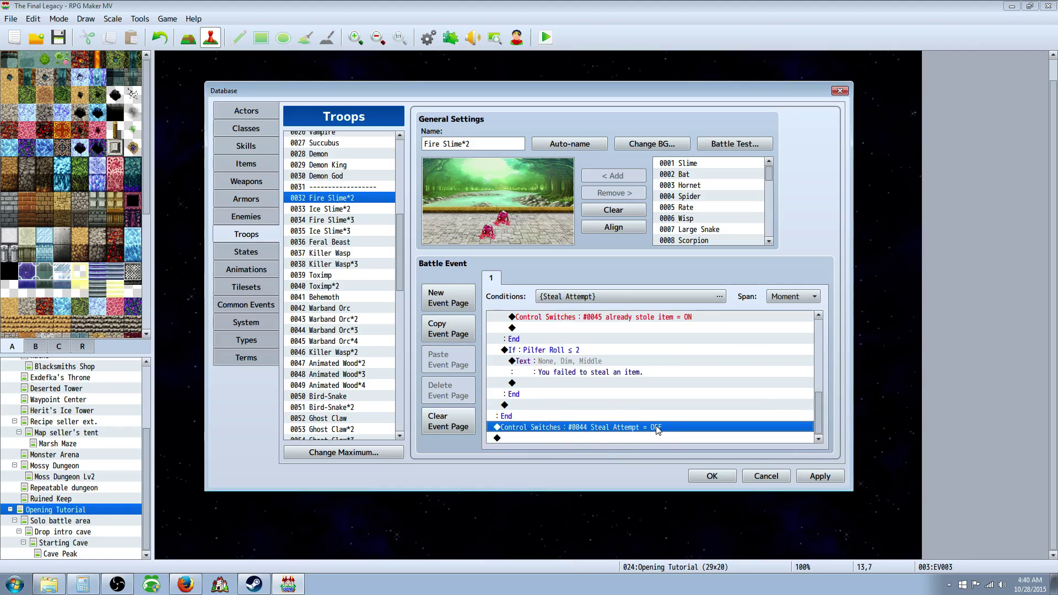
{"action": "left_click", "coordinate": [821, 477]}
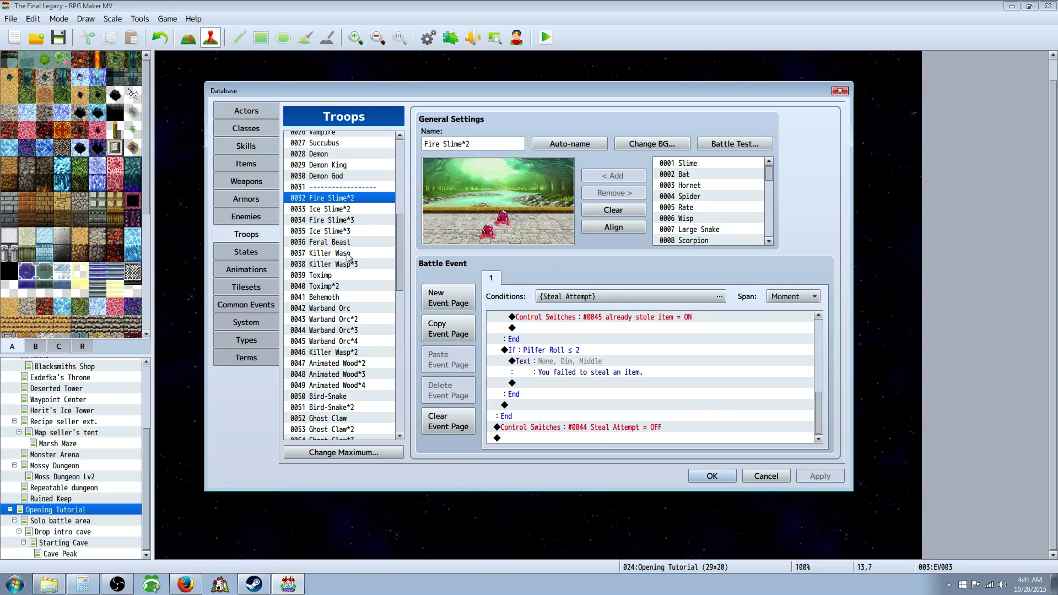
Compare the Fire Slime*2 battle event with those of the Ice Slime*2 and Ice Slime*3 troops
{"action": "left_click", "coordinate": [335, 209]}
{"action": "left_click", "coordinate": [340, 199]}
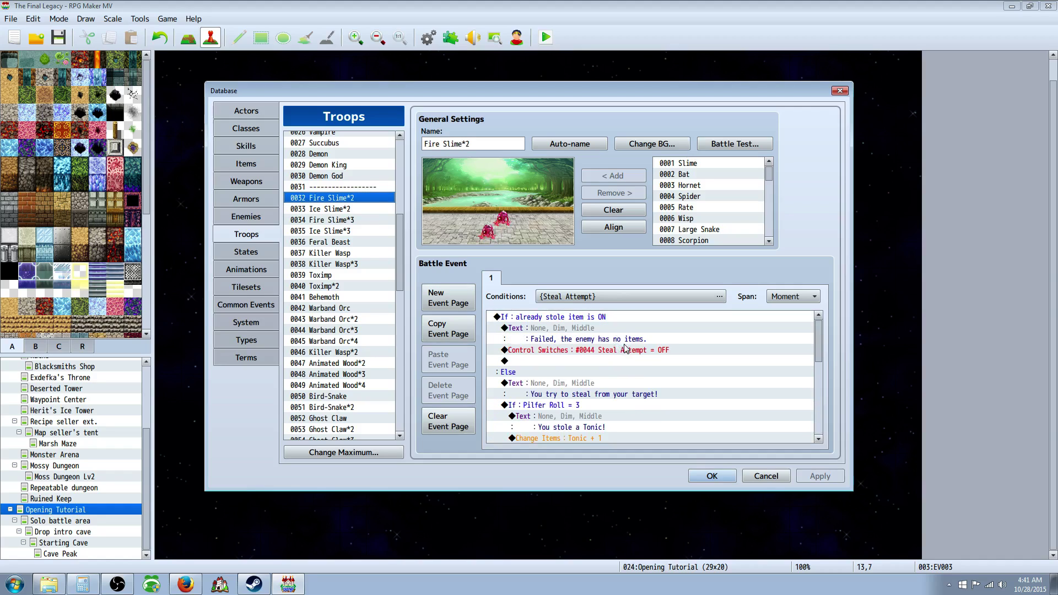
{"action": "scroll", "coordinate": [607, 329], "scroll_direction": "down", "scroll_amount": 3}
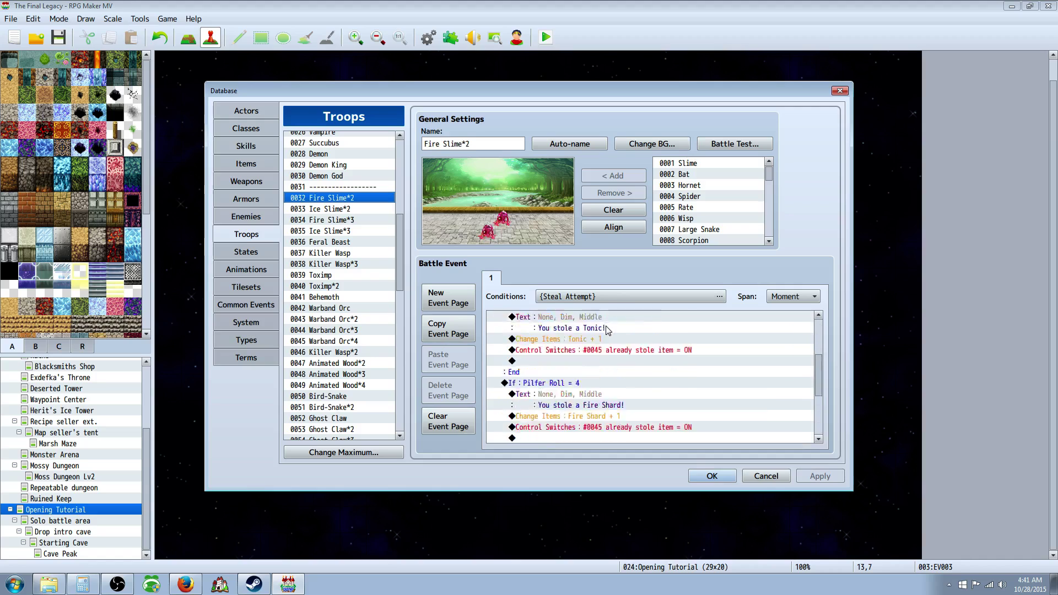
{"action": "scroll", "coordinate": [597, 348], "scroll_direction": "up", "scroll_amount": 3}
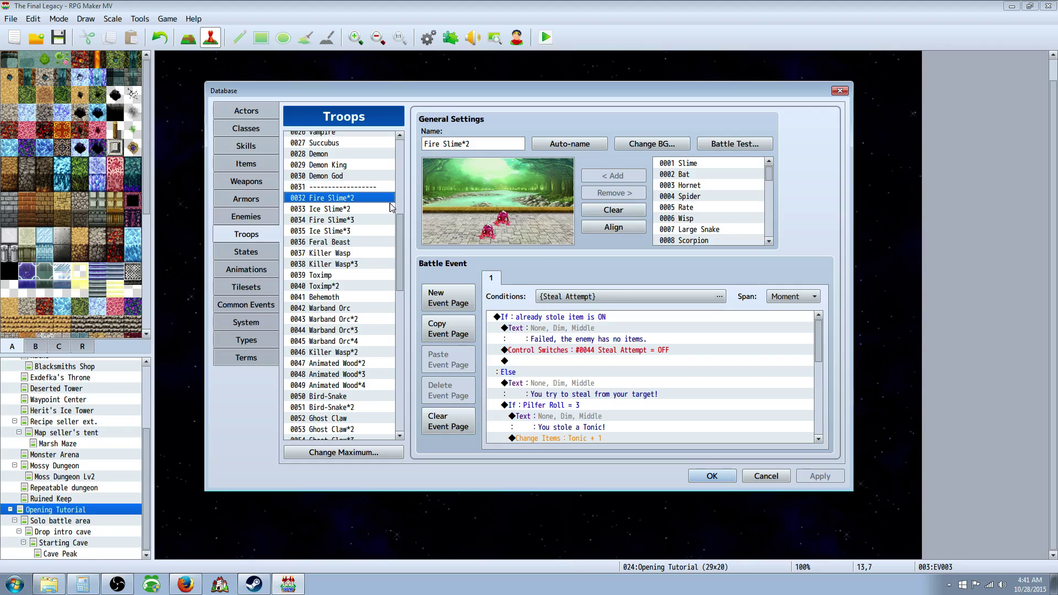
{"action": "left_click", "coordinate": [341, 210]}
{"action": "left_click", "coordinate": [345, 231]}
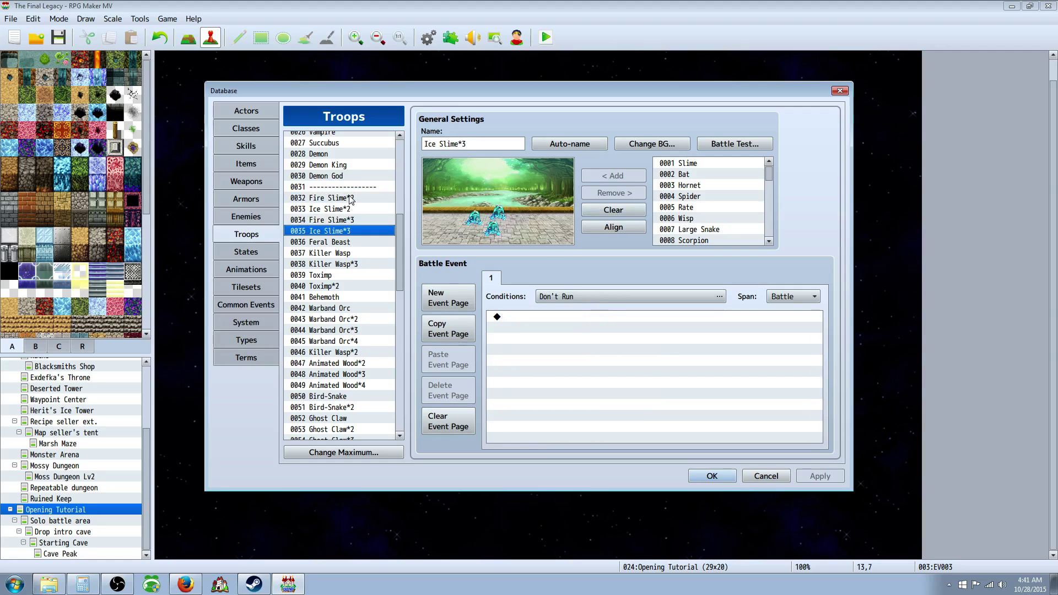
{"action": "left_click", "coordinate": [337, 197]}
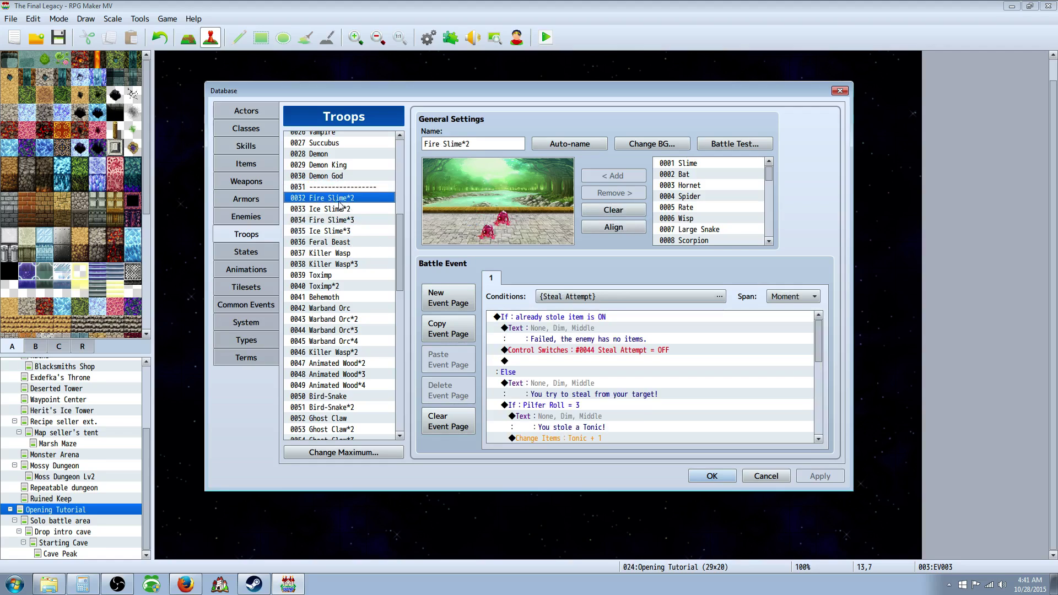
Review the already stole item branch of Fire Slime*2, comparing its battle event with the Feral Beast troop's
{"action": "left_click", "coordinate": [606, 361]}
{"action": "left_click", "coordinate": [603, 330]}
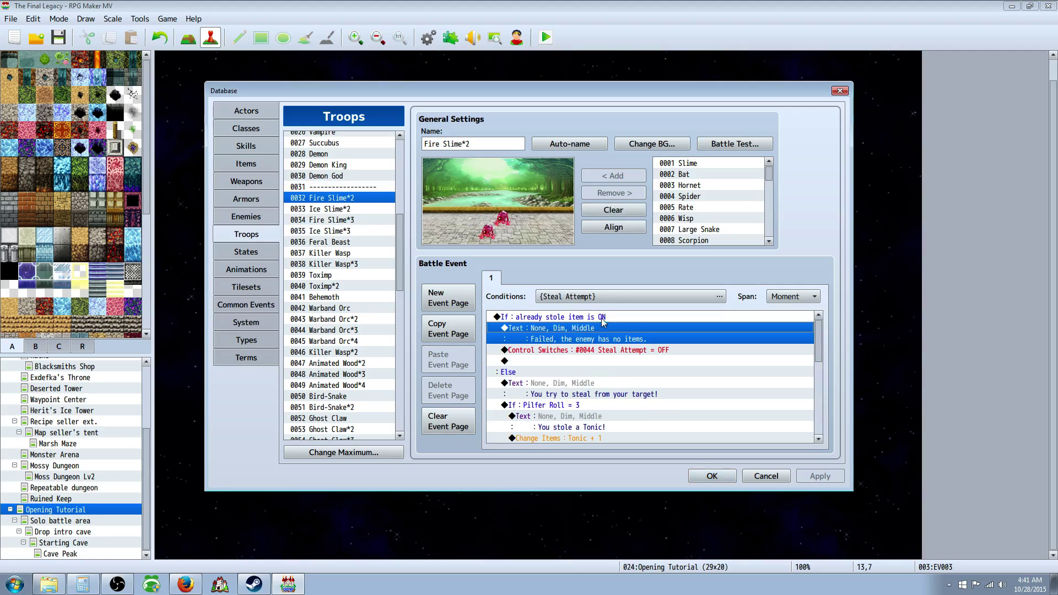
{"action": "left_click", "coordinate": [603, 316]}
{"action": "left_click", "coordinate": [613, 352]}
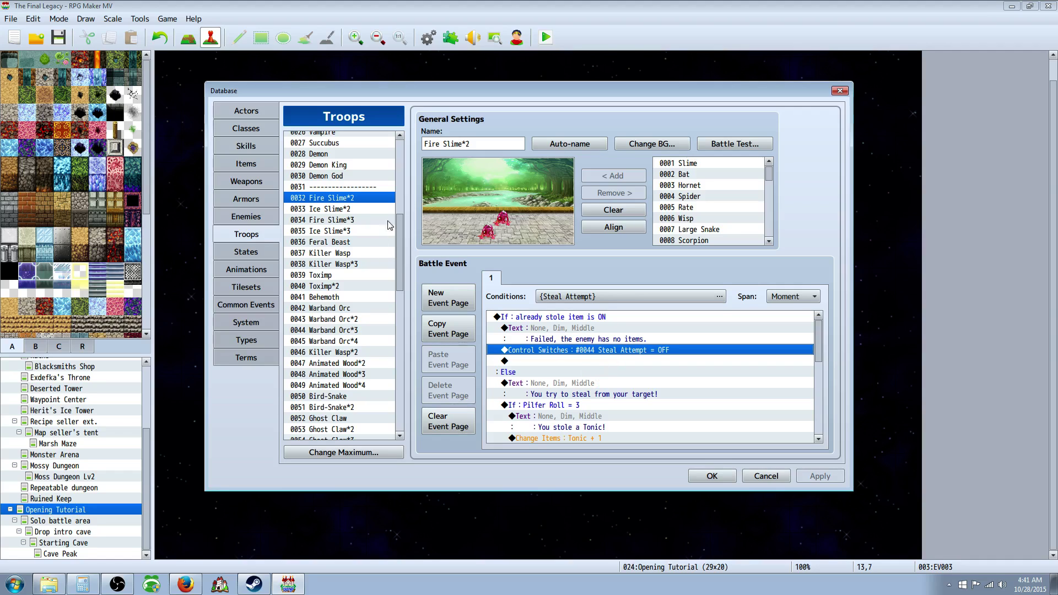
{"action": "left_click", "coordinate": [329, 242]}
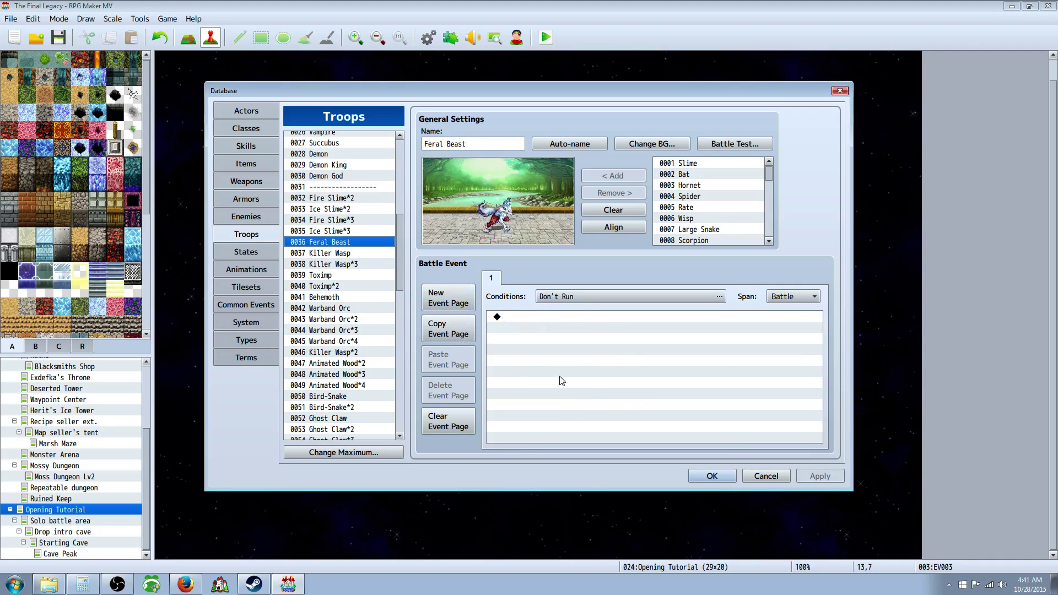
{"action": "left_click", "coordinate": [349, 198]}
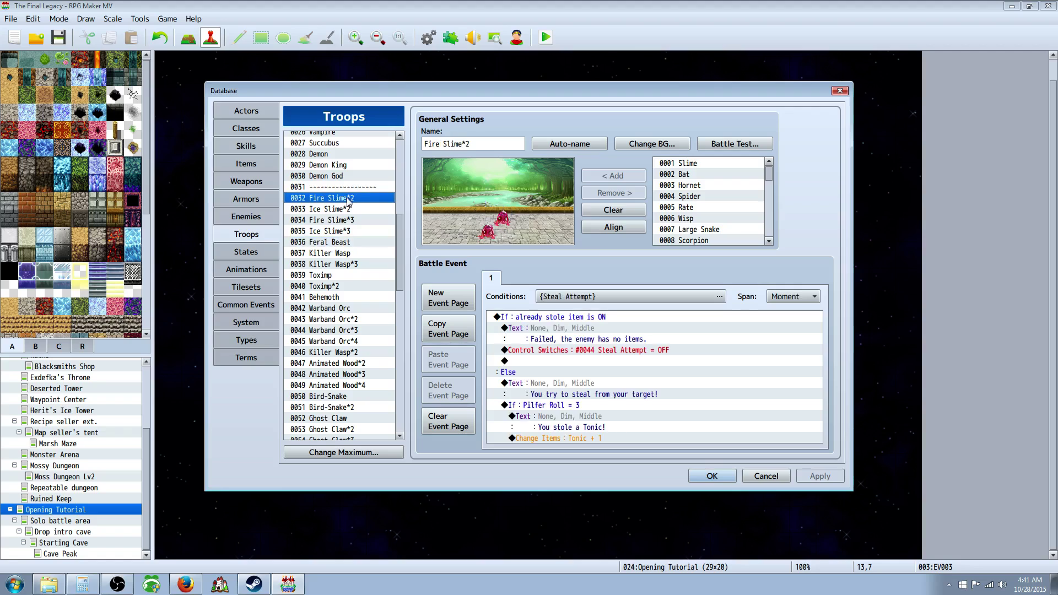
{"action": "left_click", "coordinate": [596, 351]}
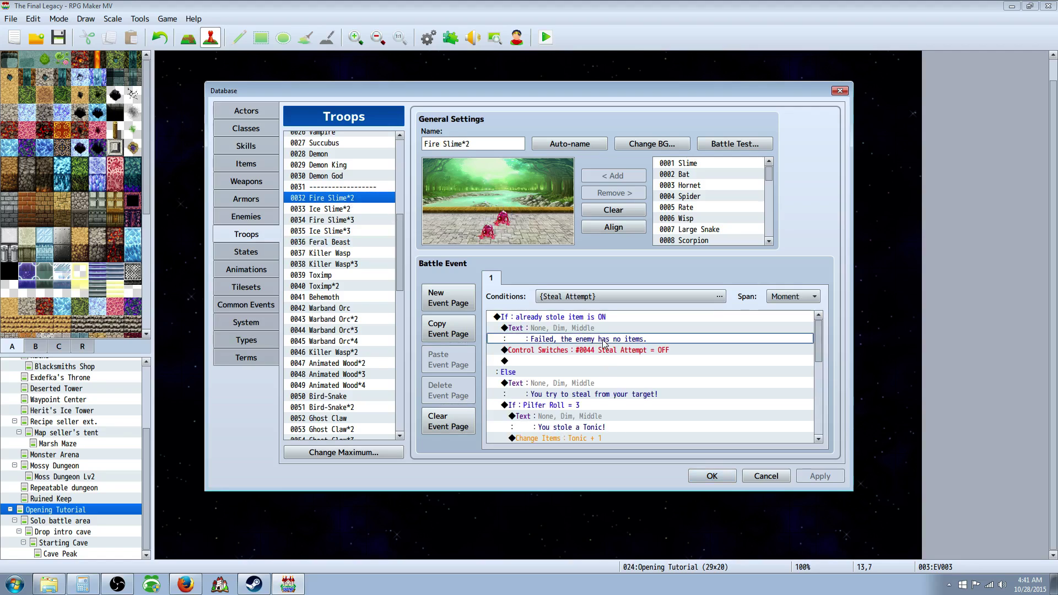
{"action": "left_click", "coordinate": [584, 318]}
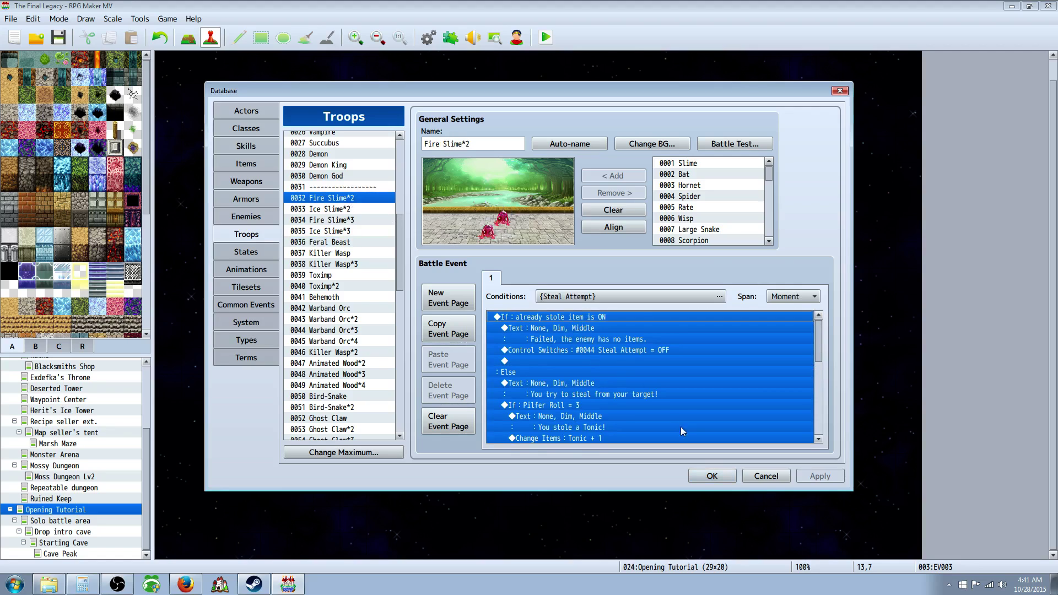
{"action": "scroll", "coordinate": [682, 431], "scroll_direction": "down", "scroll_amount": 5}
Accept and close the database, and launch a playtest with a new game
{"action": "left_click", "coordinate": [712, 476]}
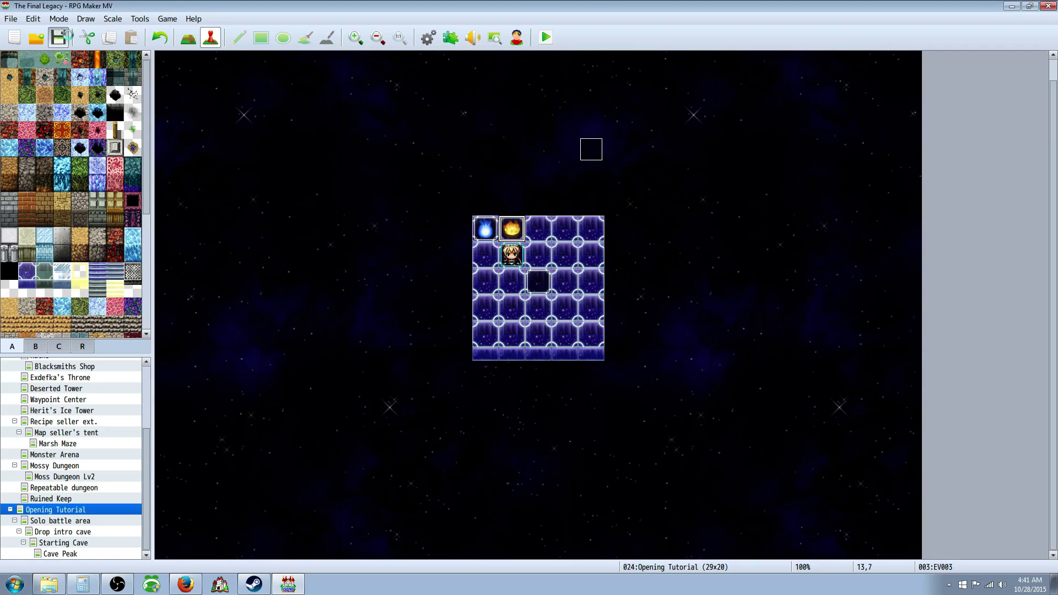
{"action": "left_click", "coordinate": [546, 37]}
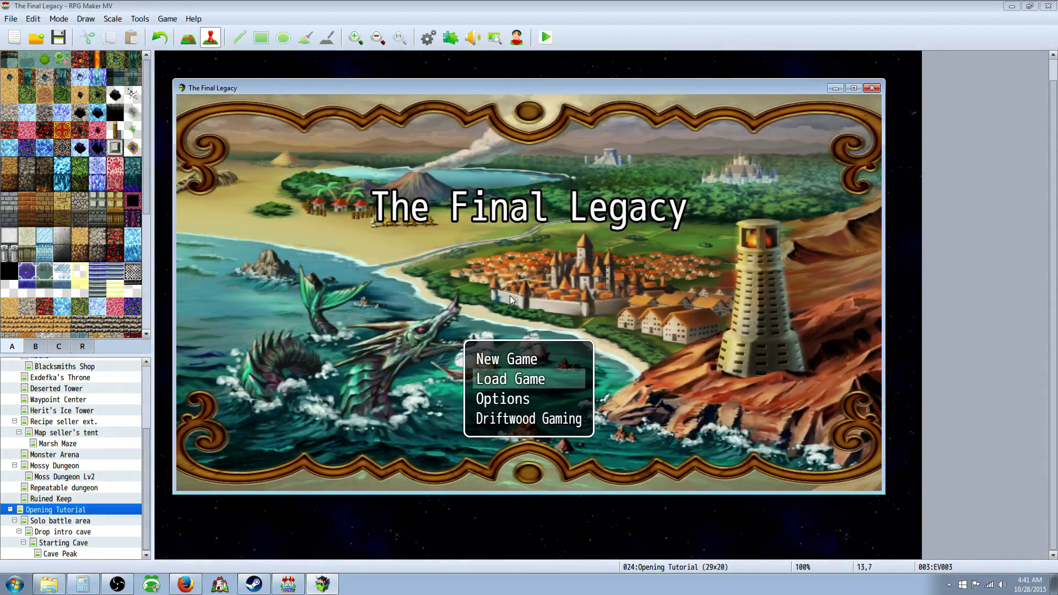
{"action": "key", "text": "Up"}
{"action": "key", "text": "Return"}
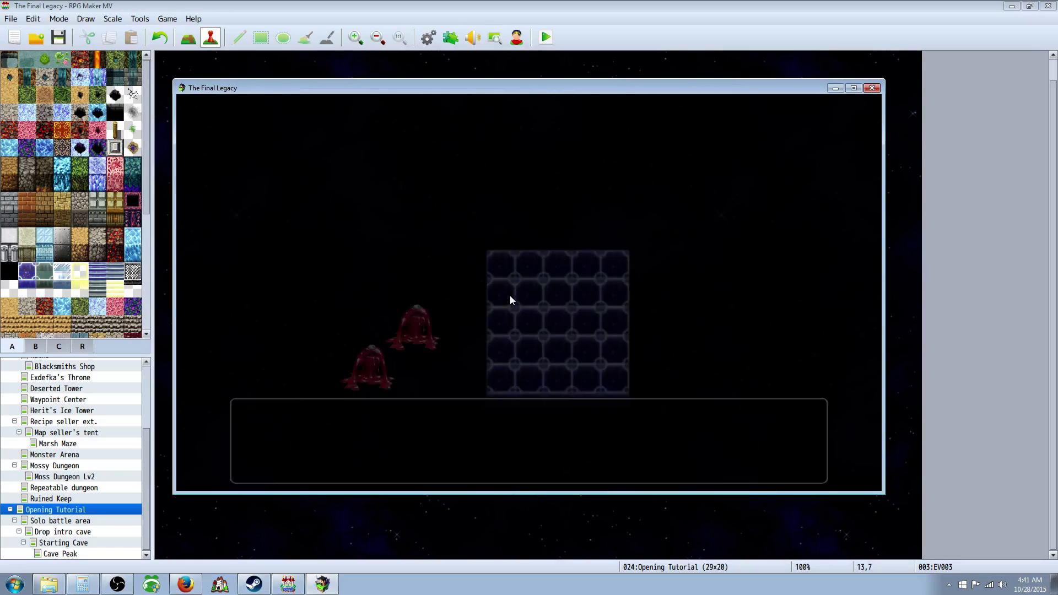
Test the Steal skill from the Tachi skills in the fire slime battle and advance through its messages
{"action": "key", "text": "Down"}
{"action": "key", "text": "Return"}
{"action": "key", "text": "Return"}
{"action": "key", "text": "Return"}
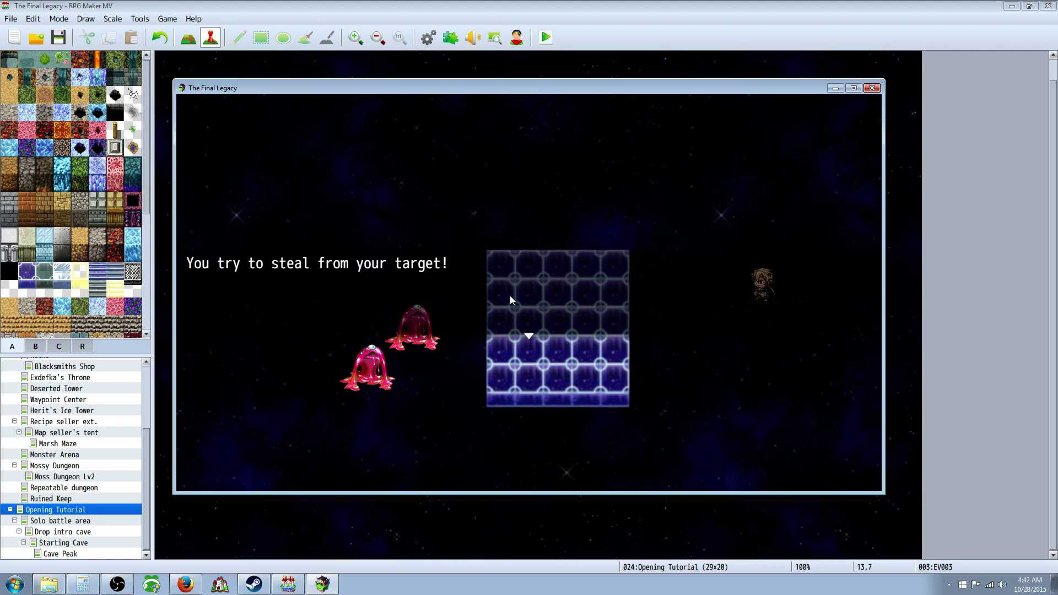
{"action": "key", "text": "Return"}
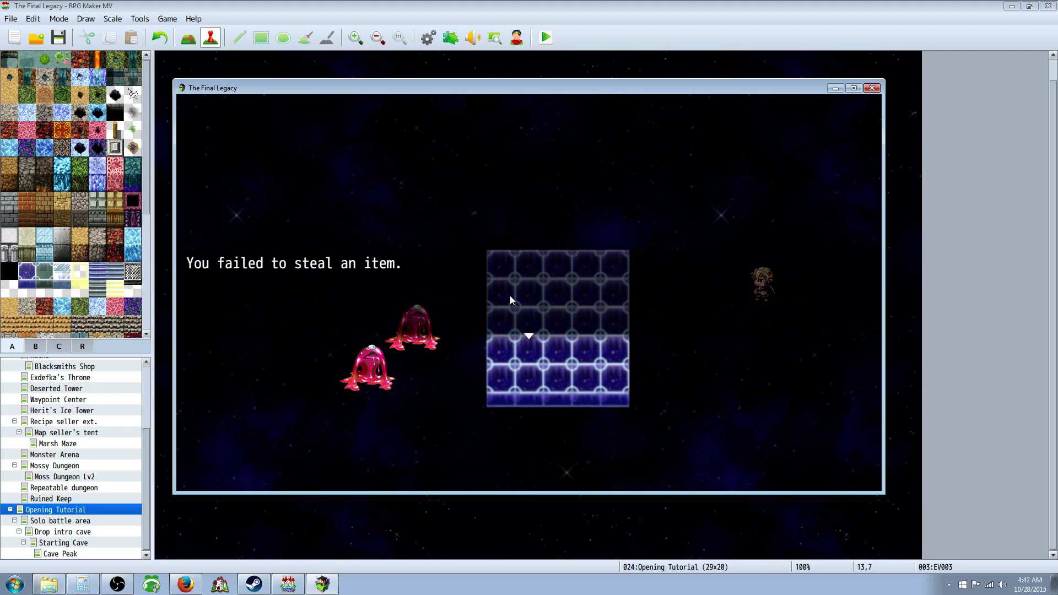
{"action": "key", "text": "Return"}
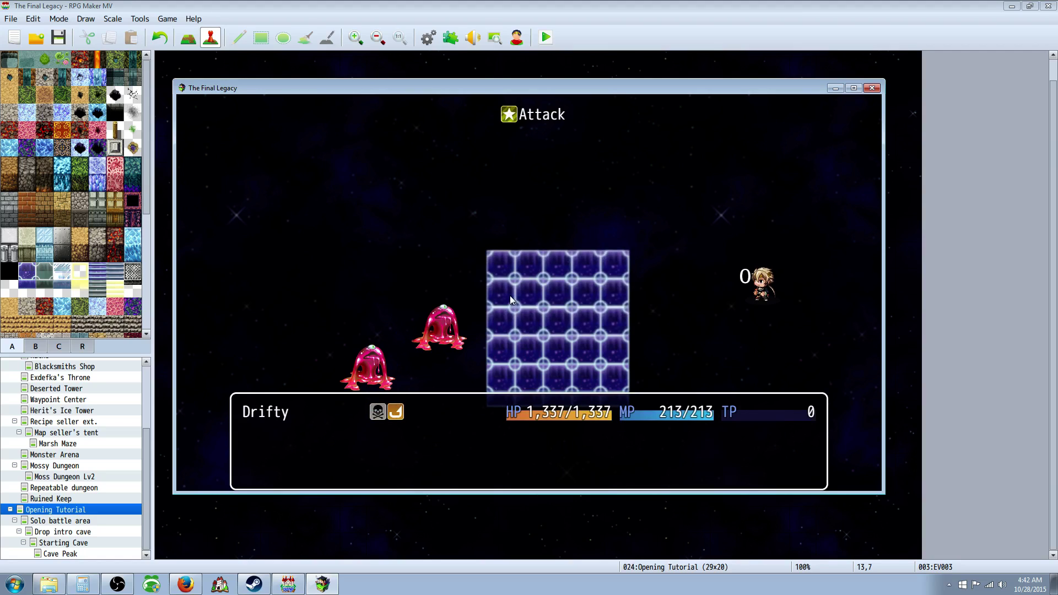
Use the Tachi Steal skill again on the second turn and advance its message
{"action": "key", "text": "Down"}
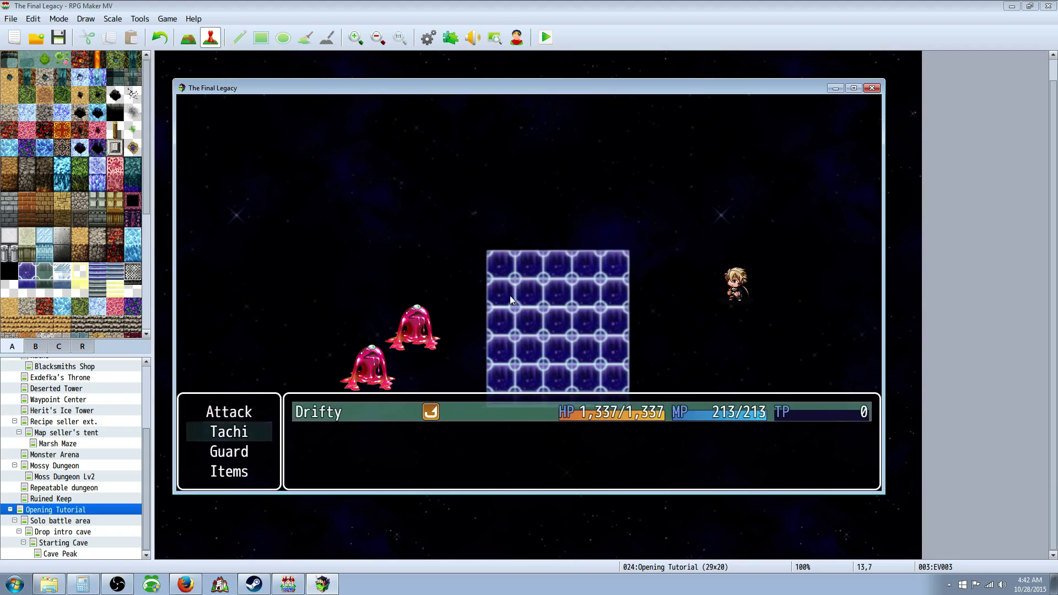
{"action": "key", "text": "Return"}
{"action": "key", "text": "Return"}
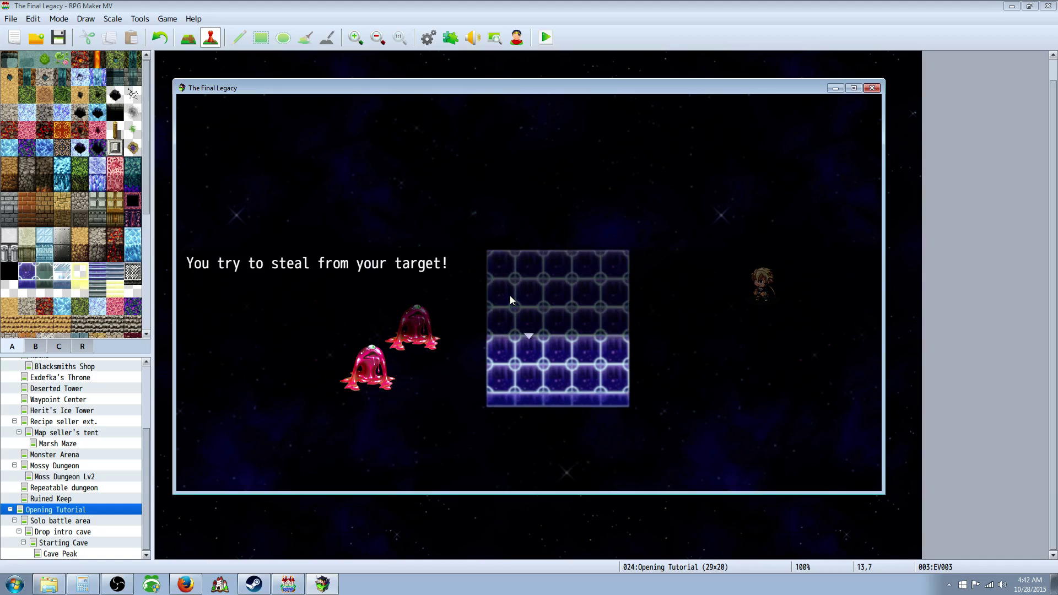
{"action": "key", "text": "Return"}
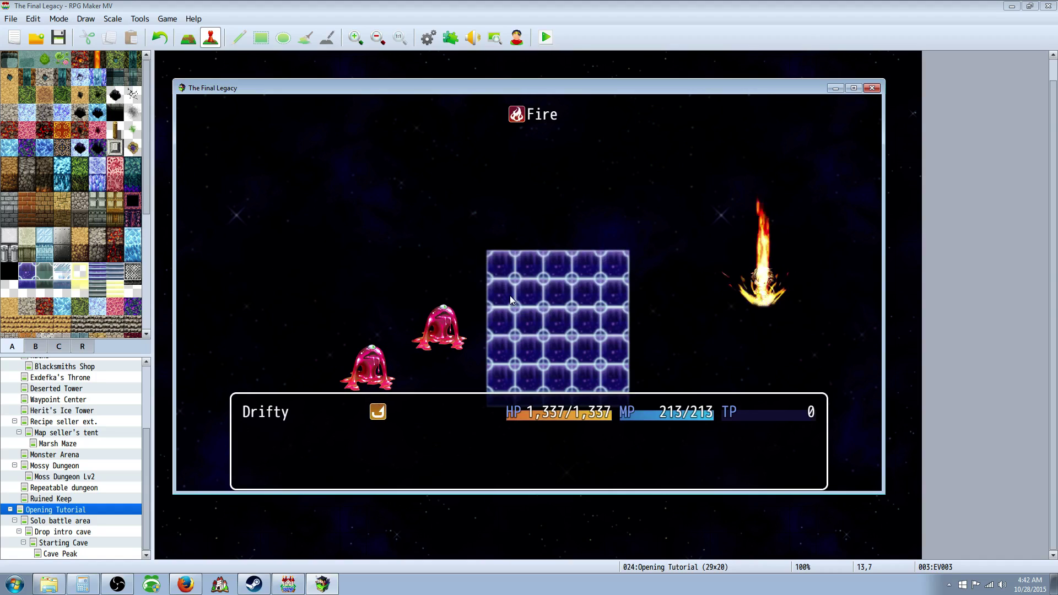
Make a third Steal attempt against the fire slimes and advance its message
{"action": "key", "text": "Down"}
{"action": "key", "text": "Return"}
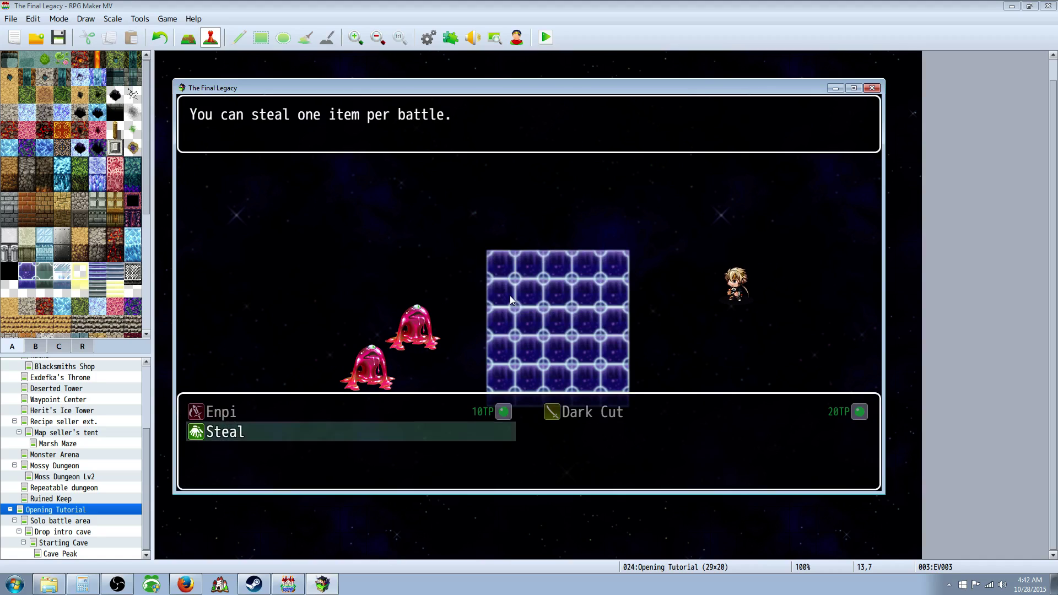
{"action": "key", "text": "Return"}
{"action": "key", "text": "Return"}
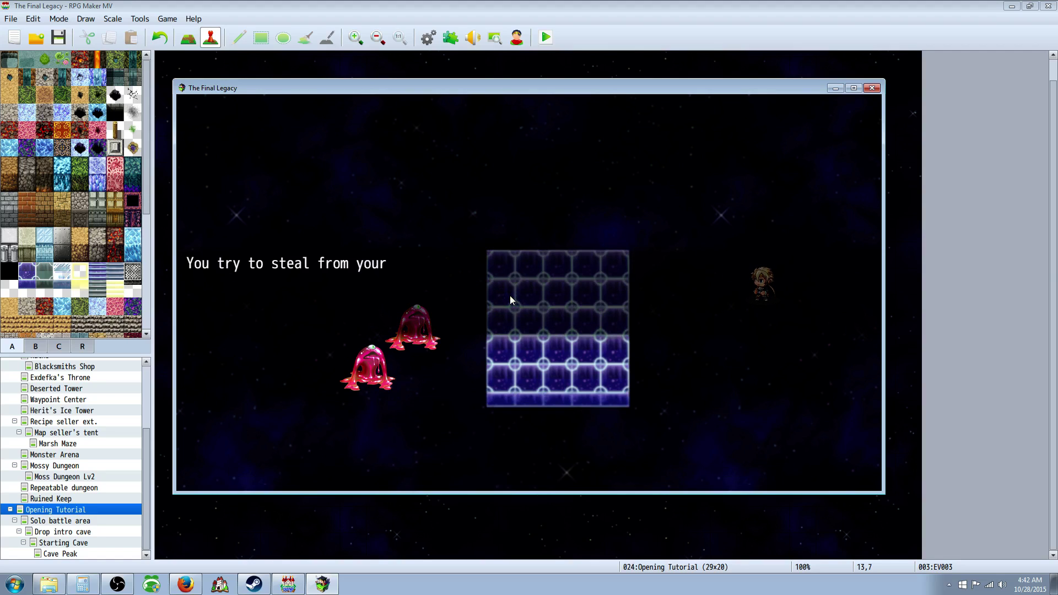
{"action": "key", "text": "Return"}
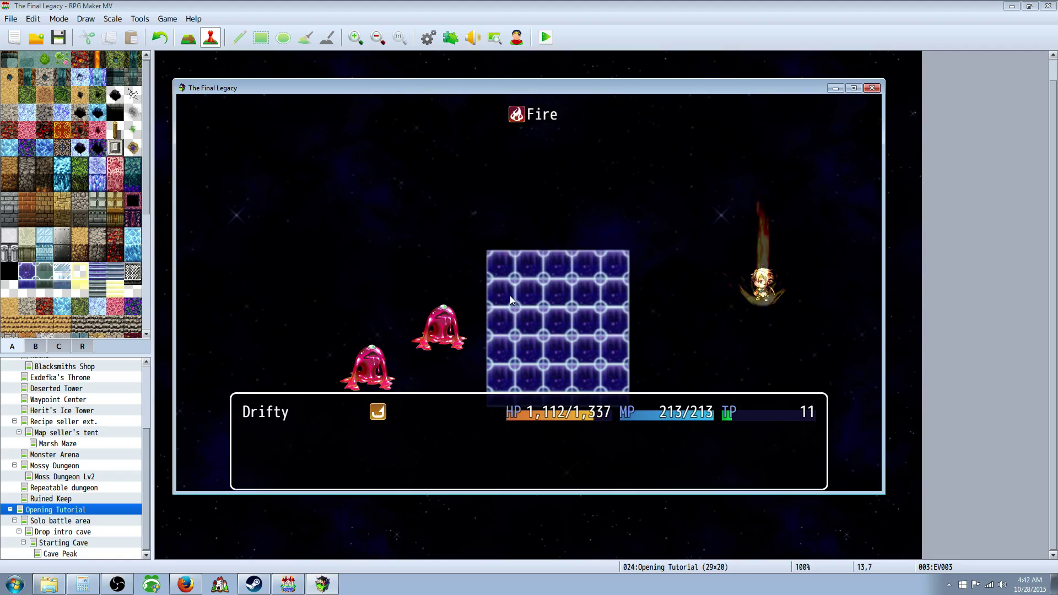
Use the normal Attack on the two fire slimes over successive turns
{"action": "key", "text": "Down"}
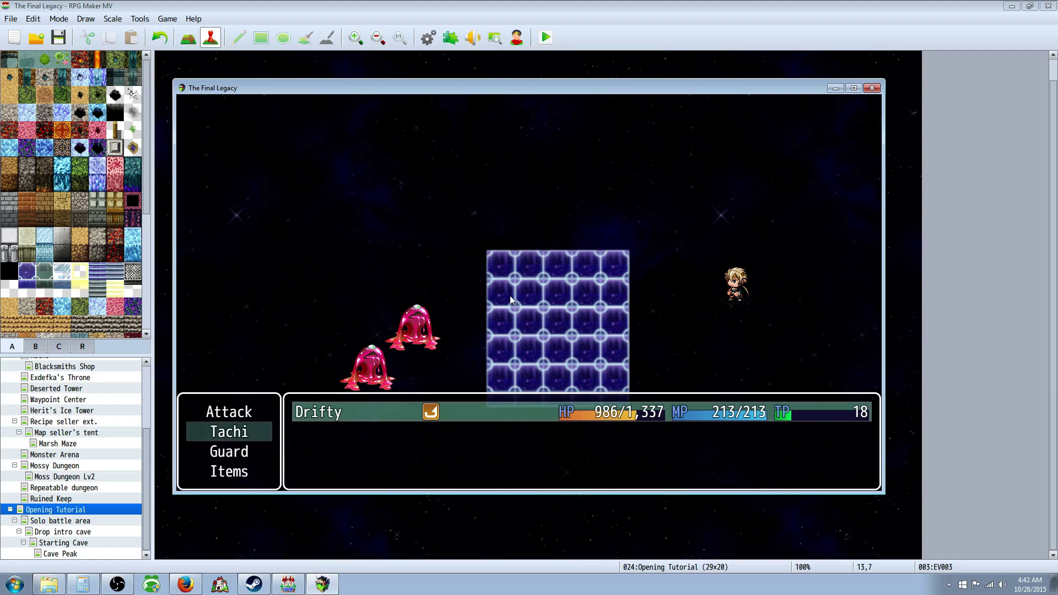
{"action": "key", "text": "Down"}
{"action": "key", "text": "Up"}
{"action": "key", "text": "Up"}
{"action": "key", "text": "Return"}
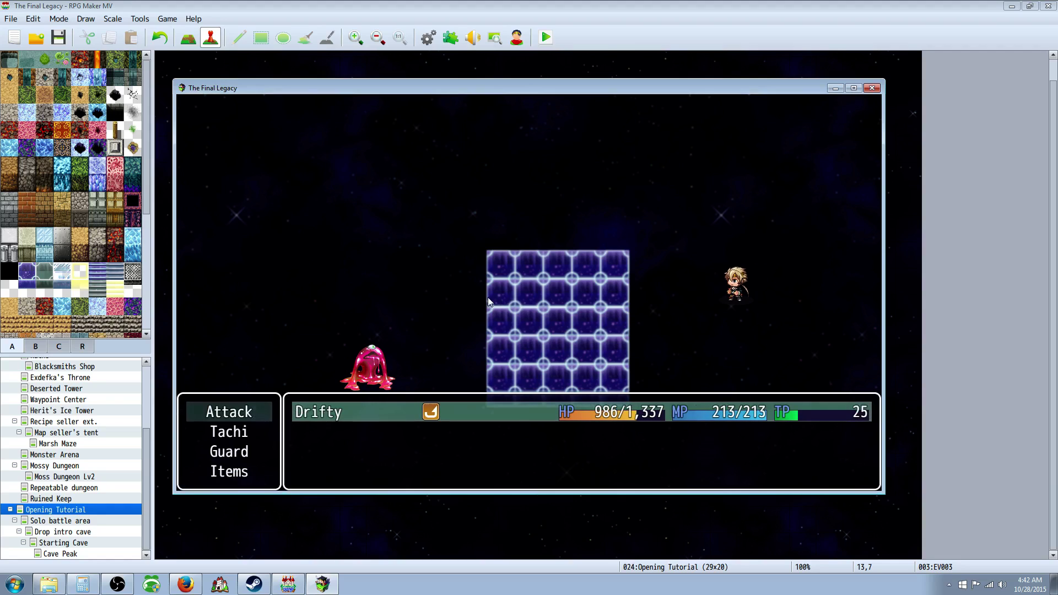
{"action": "key", "text": "Return"}
{"action": "key", "text": "Return"}
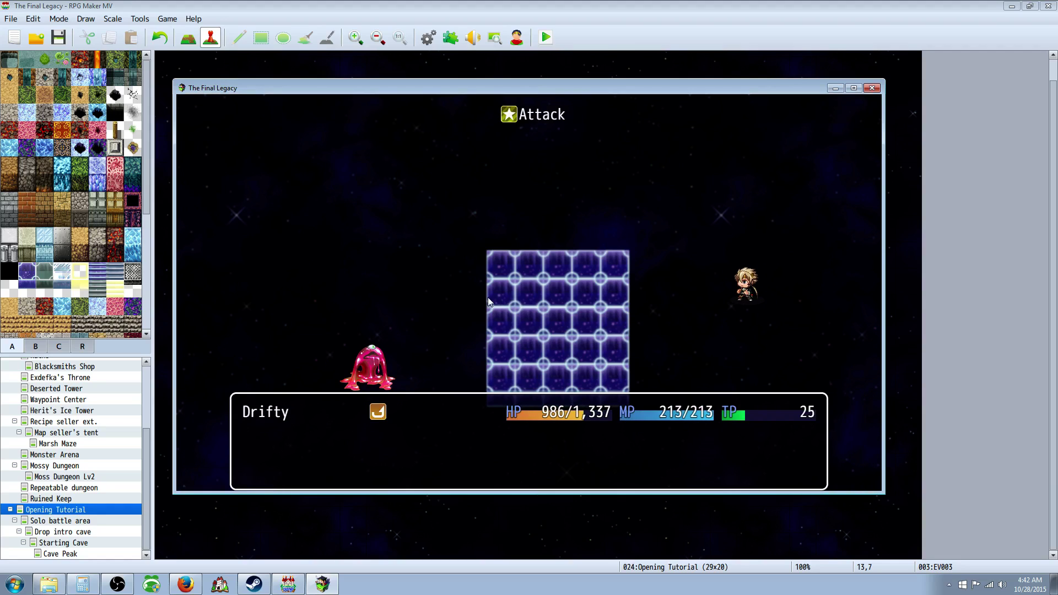